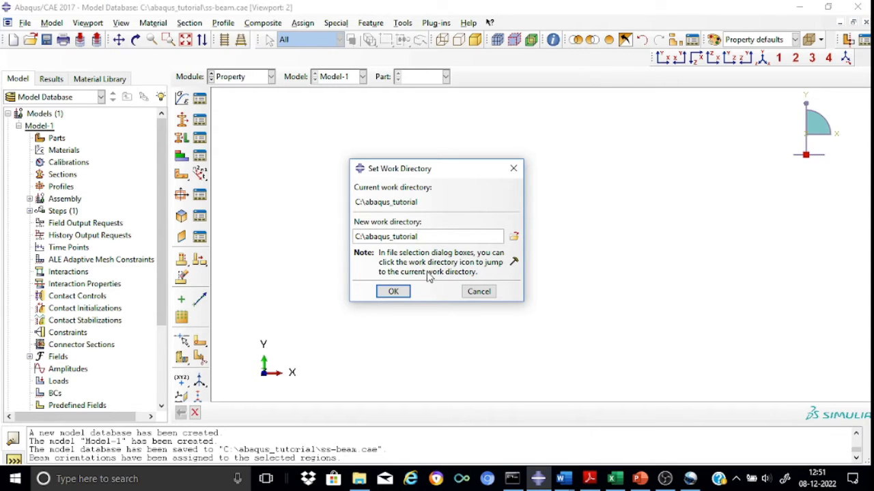
# Confirm C:\abaqus_tutorial as the work directory and save the model database there as ss-beam.cae, overwriting the existing file.
pyautogui.click(393, 294)
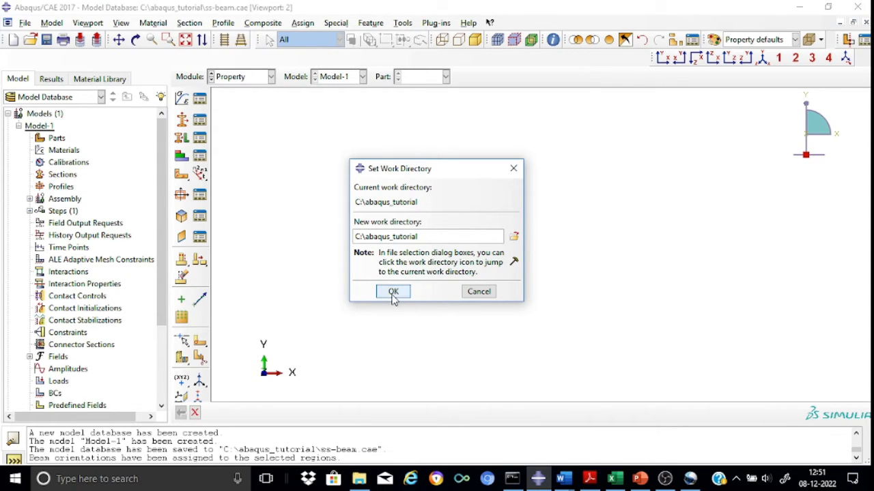
pyautogui.click(25, 24)
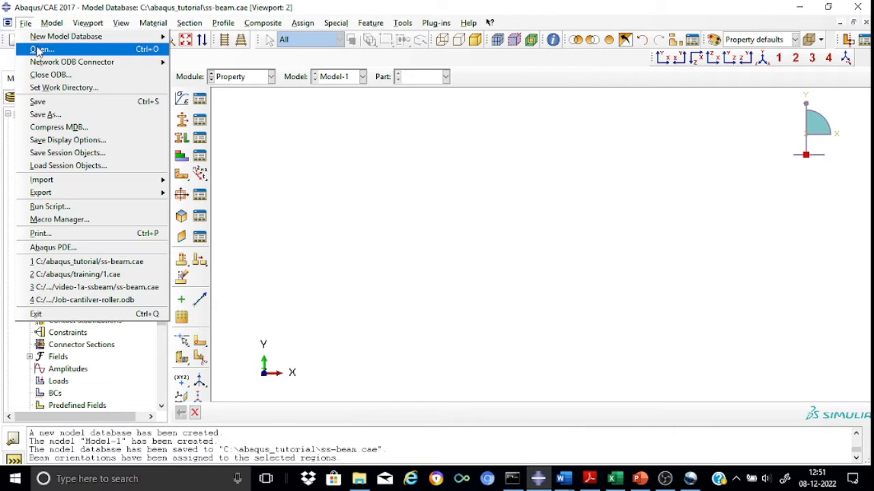
pyautogui.click(51, 114)
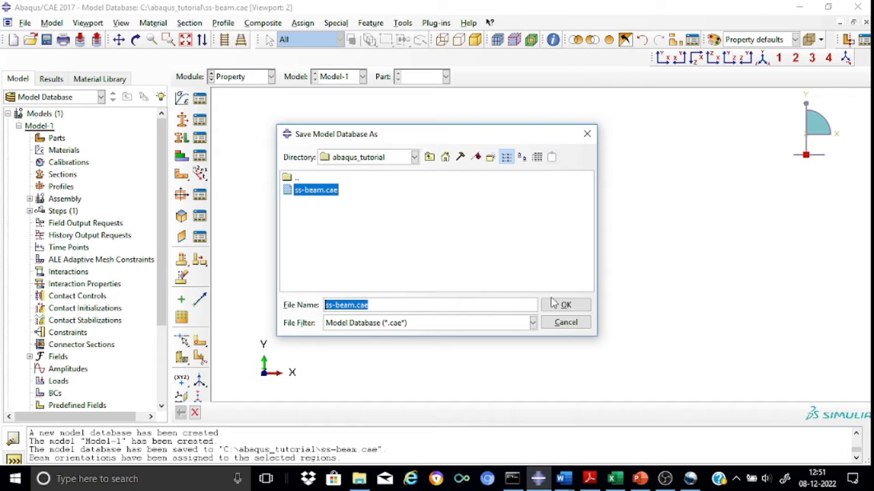
pyautogui.click(382, 305)
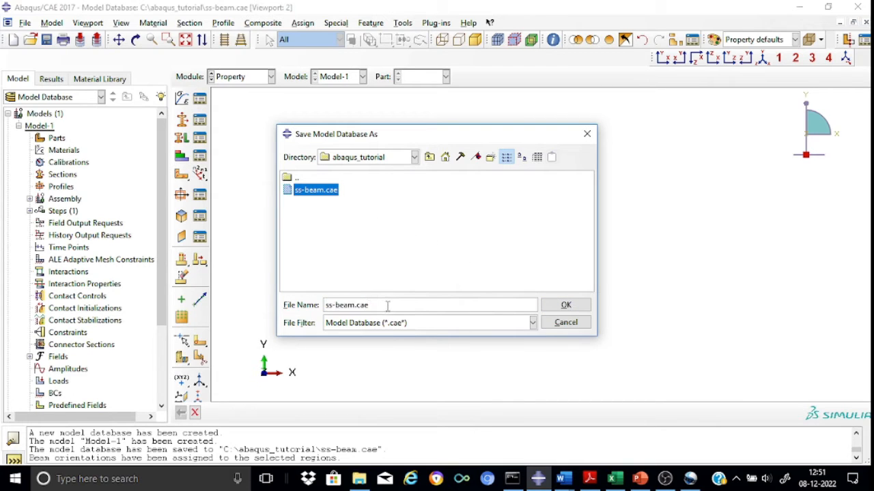
pyautogui.click(562, 307)
pyautogui.click(390, 260)
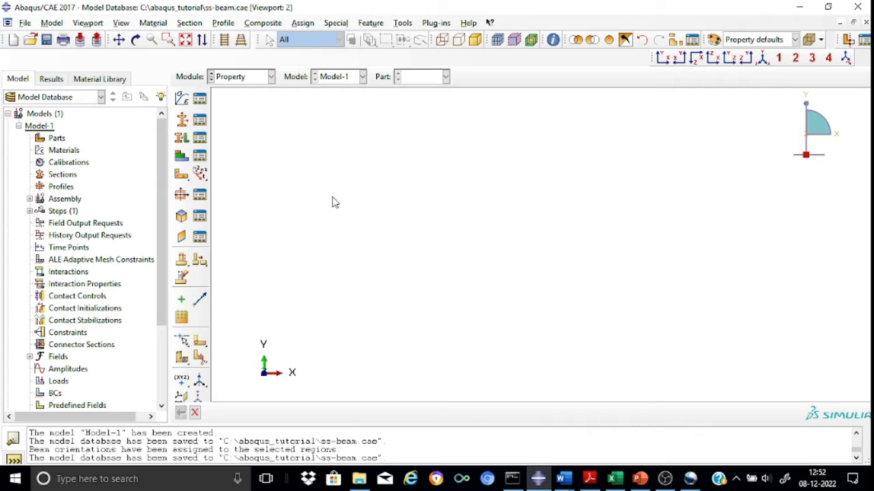
pyautogui.click(271, 76)
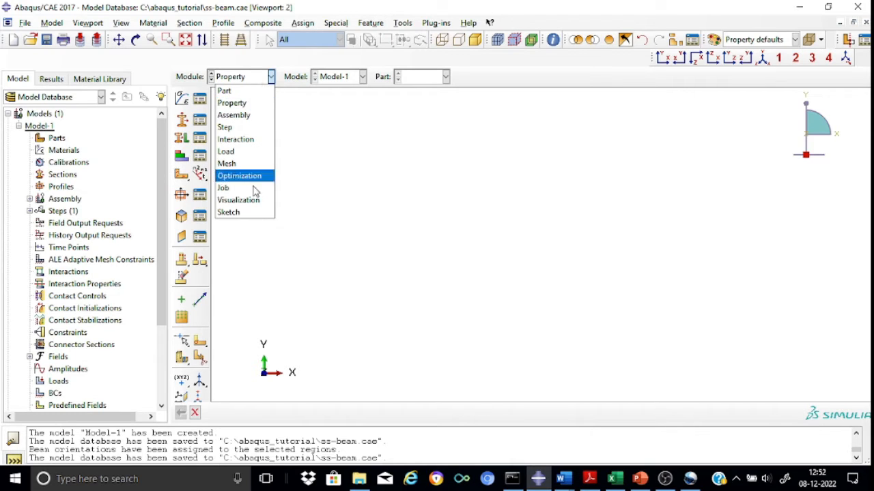
pyautogui.click(413, 170)
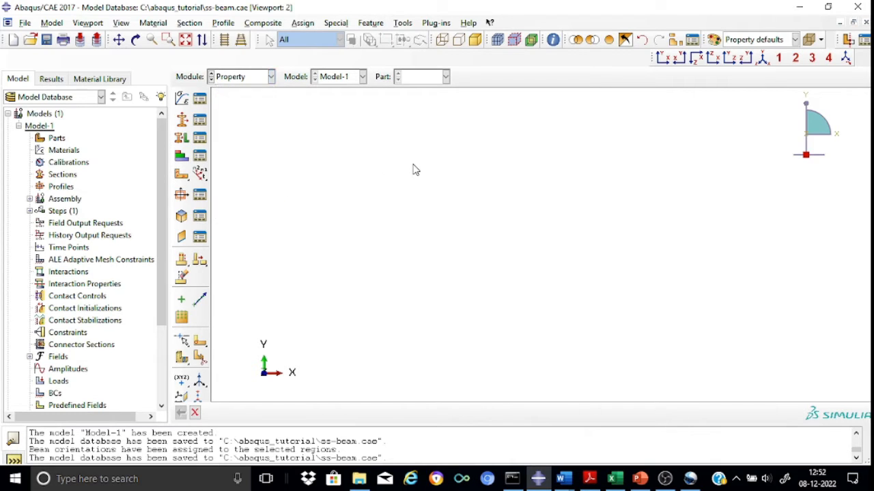
pyautogui.click(271, 77)
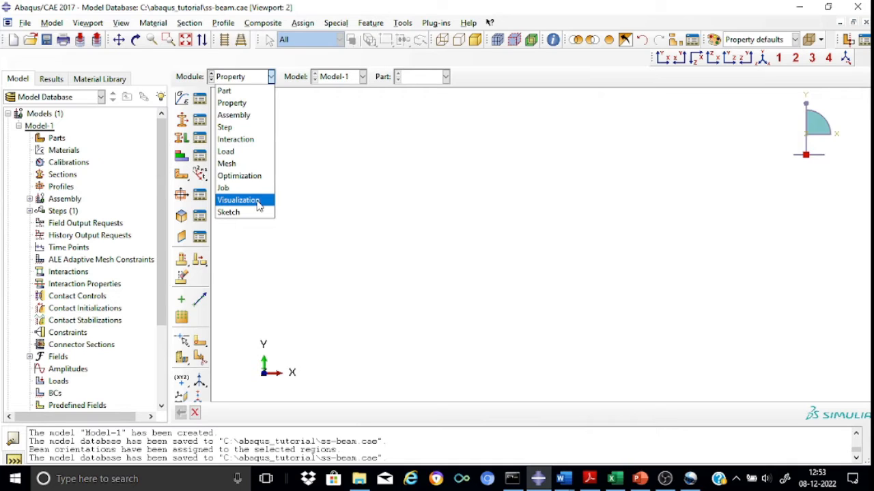
pyautogui.click(399, 182)
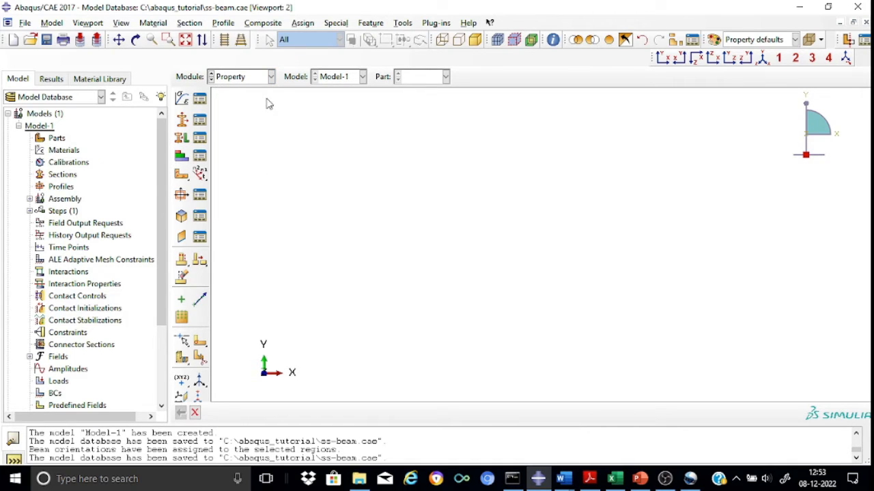
# In the Part module, create a 2D planar deformable wire part named beam with an approximate size of 10.
pyautogui.click(271, 77)
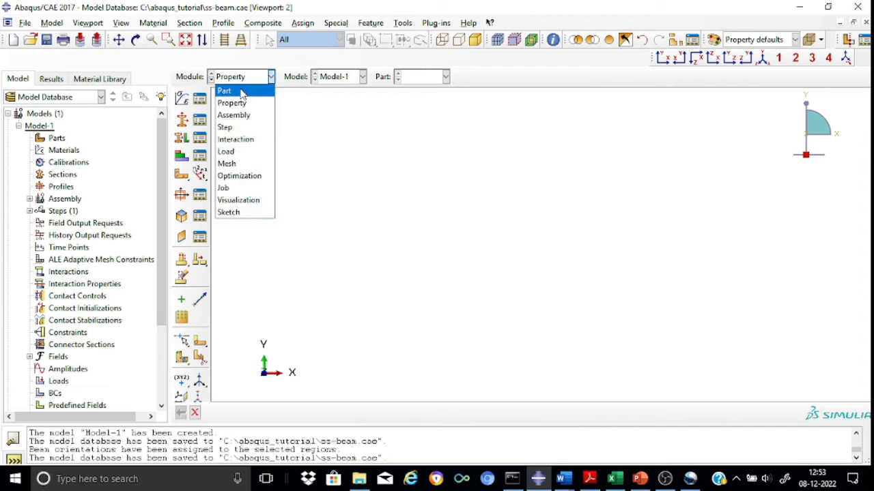
pyautogui.click(242, 90)
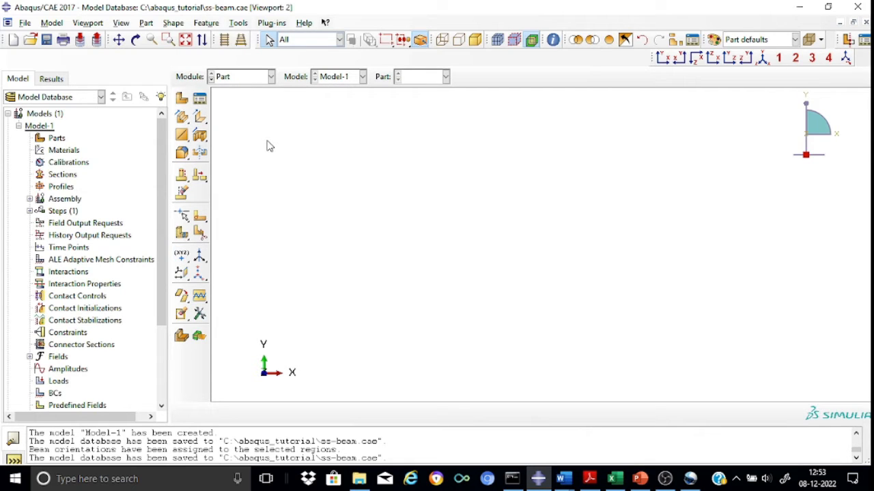
pyautogui.click(182, 100)
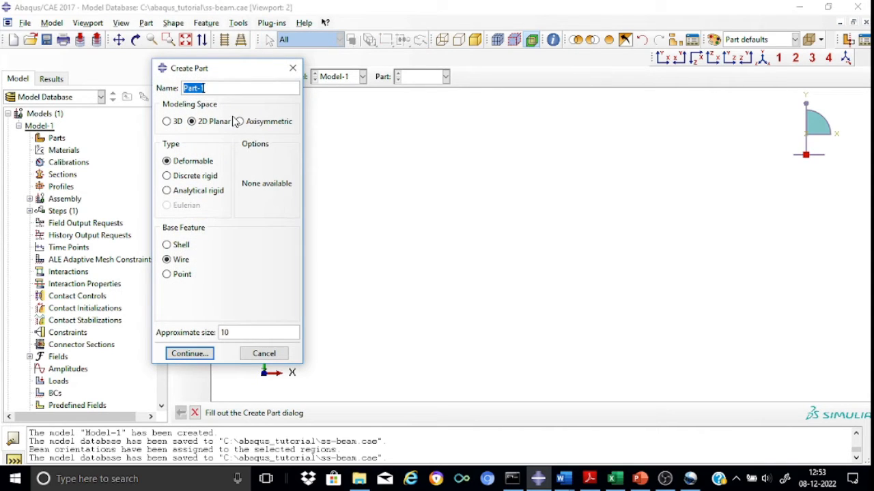
pyautogui.click(209, 88)
pyautogui.press('BackSpace')
pyautogui.press('BackSpace')
pyautogui.press('BackSpace')
pyautogui.press('BackSpace')
pyautogui.press('BackSpace')
pyautogui.press('BackSpace')
pyautogui.write('beam')
pyautogui.click(200, 354)
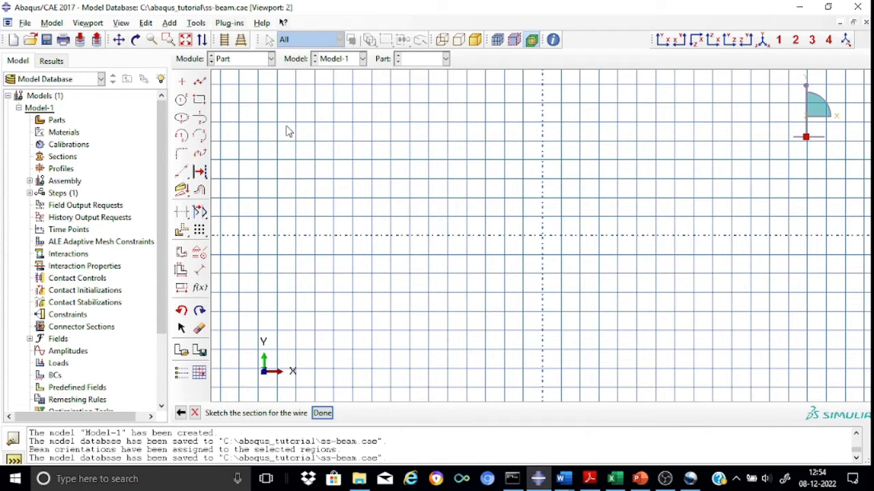
# Sketch the wire as a straight line from the origin to 6,0, finish the sketch, and expand the beam's features in the model tree.
pyautogui.click(199, 82)
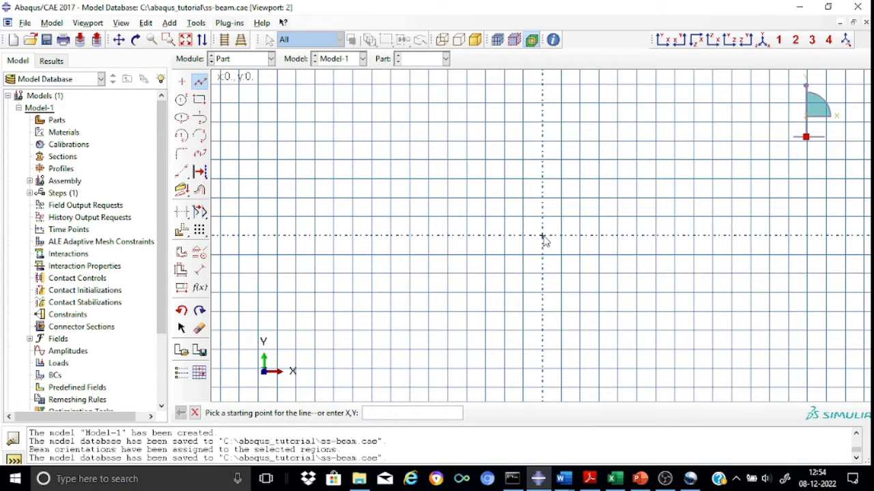
pyautogui.click(543, 237)
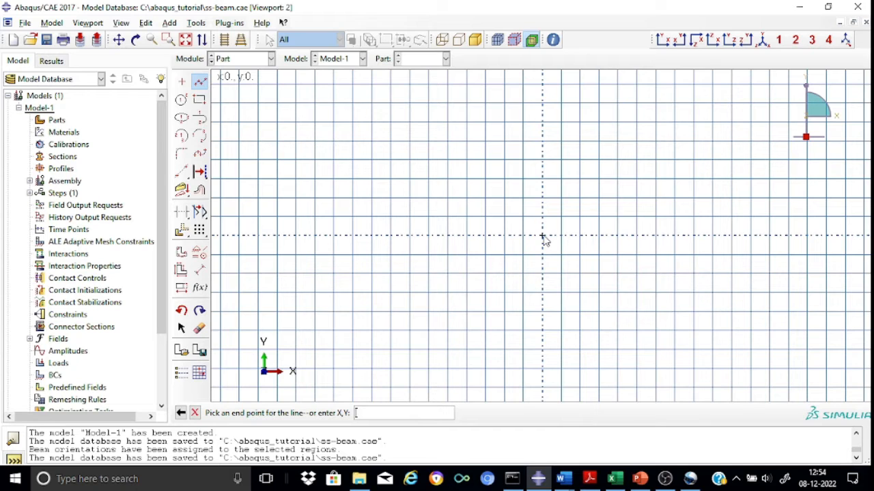
pyautogui.write('6,0')
pyautogui.press('Return')
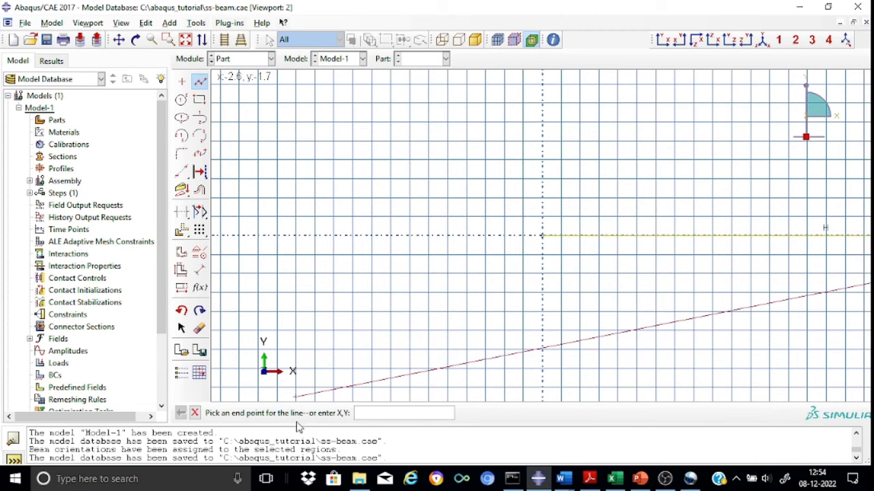
pyautogui.click(194, 413)
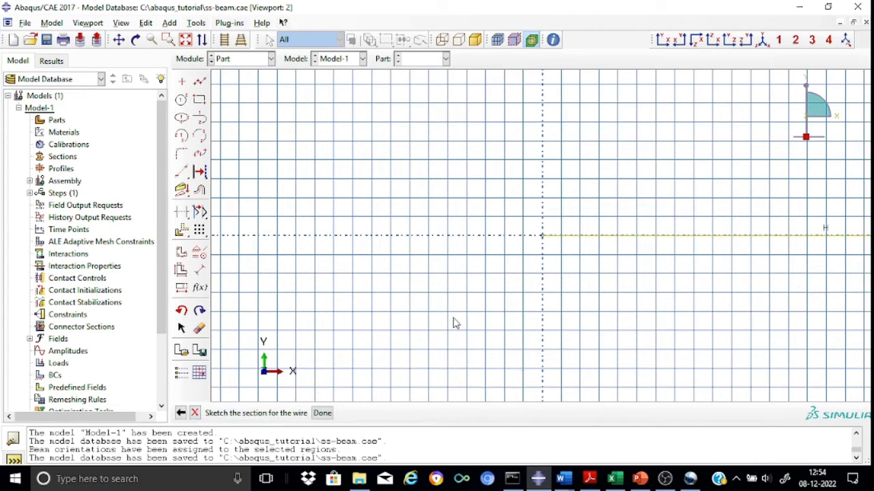
pyautogui.scroll(3, 661, 308)
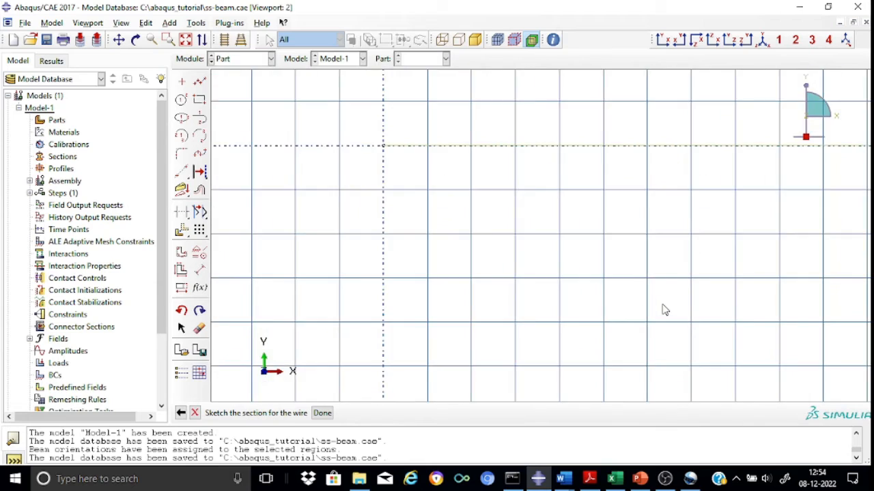
pyautogui.scroll(-5, 661, 309)
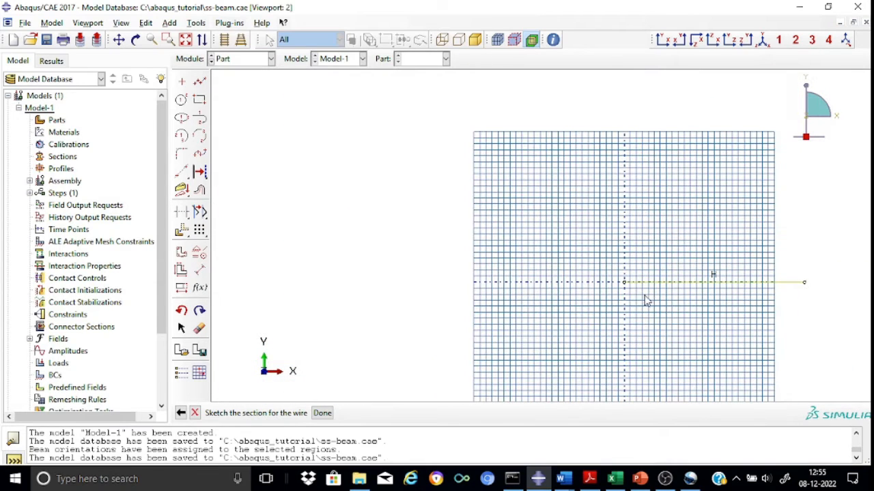
pyautogui.scroll(-1, 690, 305)
pyautogui.scroll(1, 690, 304)
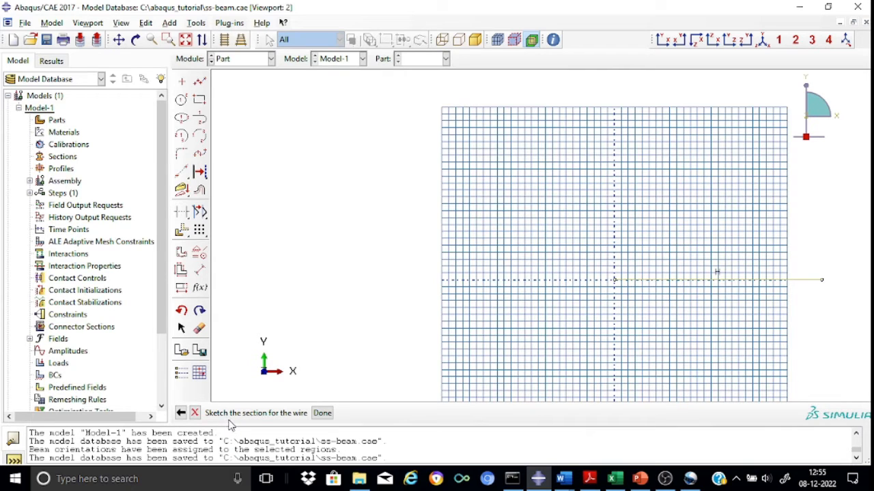
pyautogui.click(322, 414)
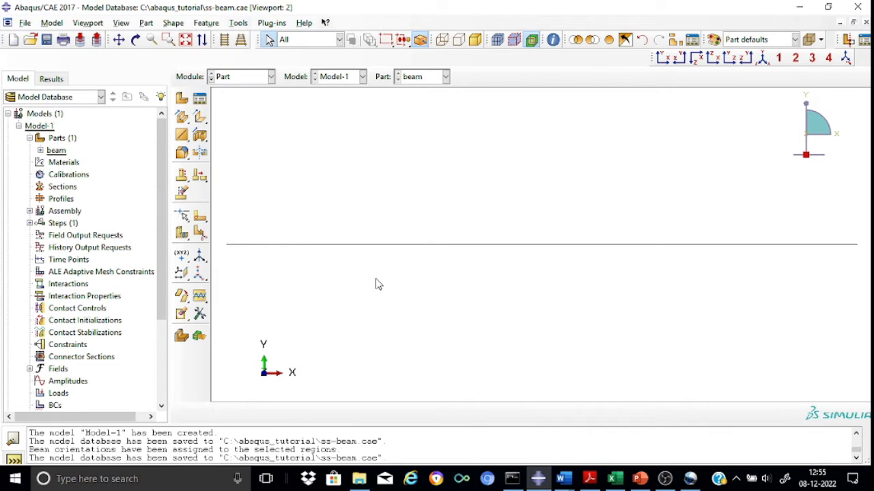
pyautogui.click(40, 150)
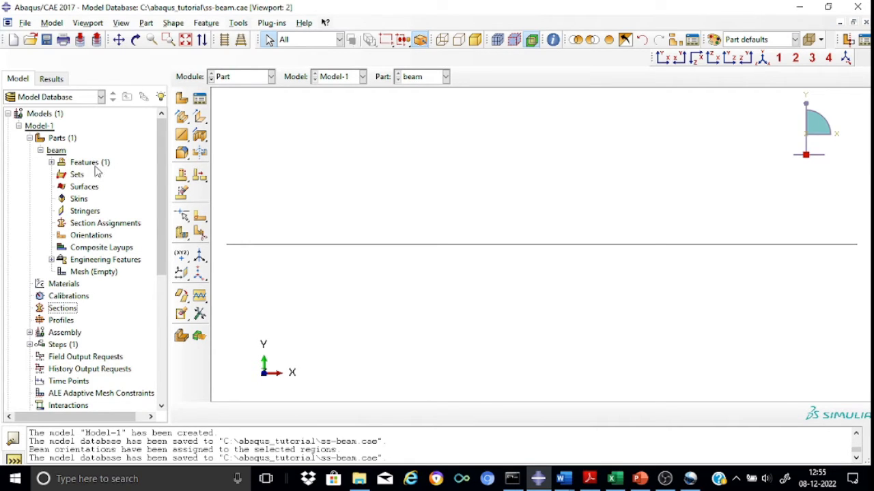
pyautogui.click(51, 162)
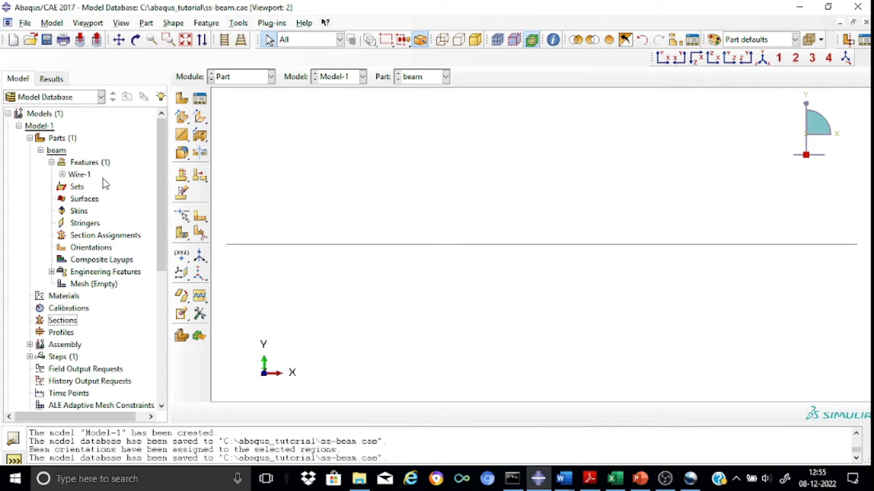
# Switch to the Property module and start a new material named steel.
pyautogui.click(271, 77)
pyautogui.click(252, 104)
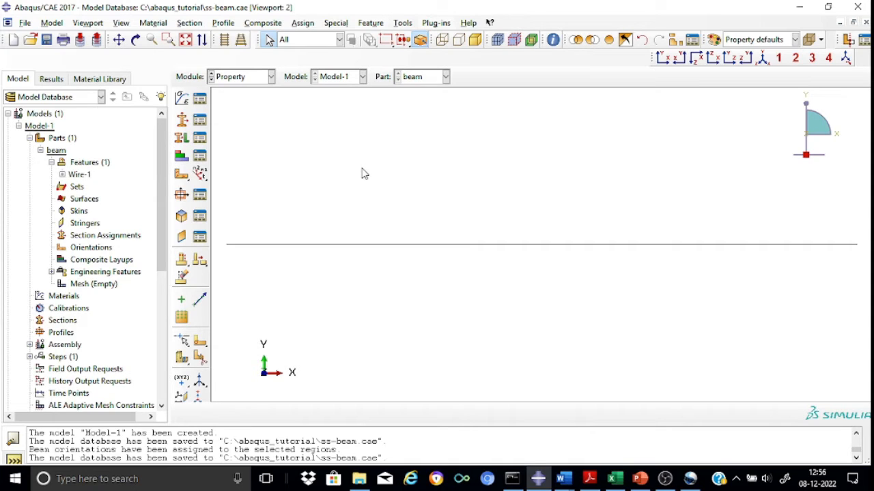
pyautogui.click(185, 99)
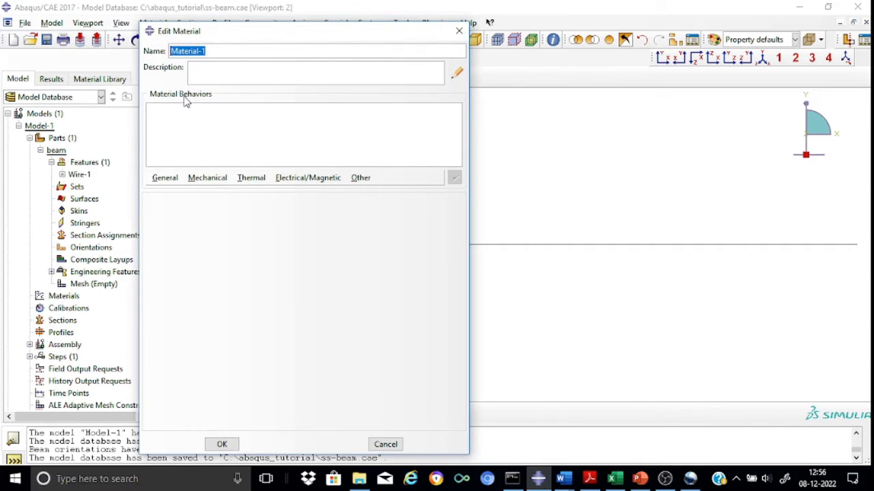
pyautogui.click(221, 49)
pyautogui.press('BackSpace')
pyautogui.press('BackSpace')
pyautogui.press('BackSpace')
pyautogui.press('BackSpace')
pyautogui.press('BackSpace')
pyautogui.press('BackSpace')
pyautogui.press('BackSpace')
pyautogui.press('BackSpace')
pyautogui.press('BackSpace')
pyautogui.press('BackSpace')
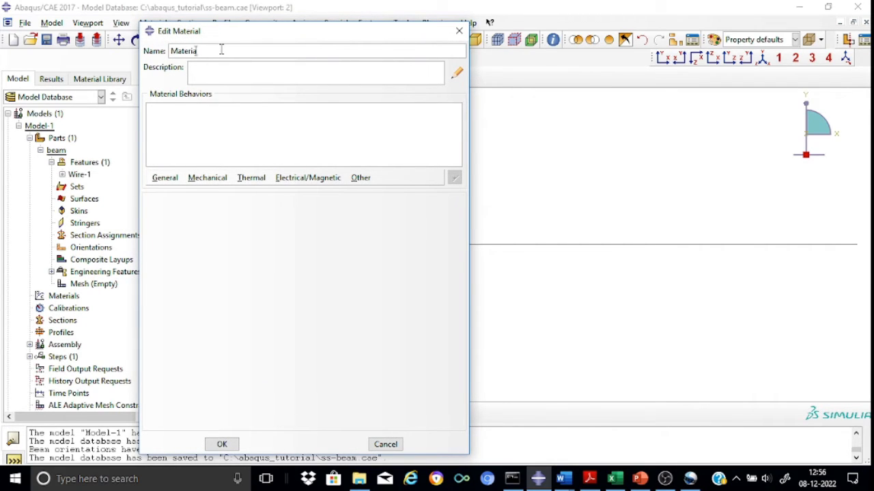
pyautogui.write('steel')
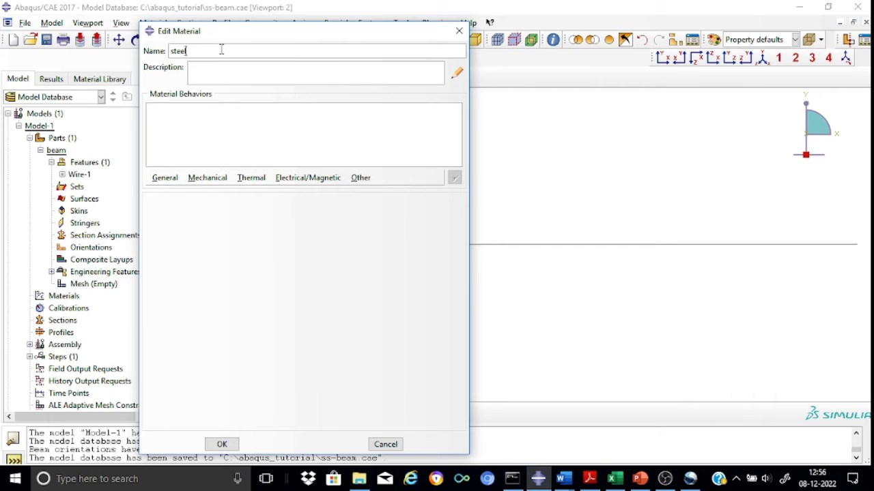
# Give the steel material isotropic elastic behavior with Young's modulus 2e8 and Poisson's ratio 0.30, and save it.
pyautogui.click(209, 181)
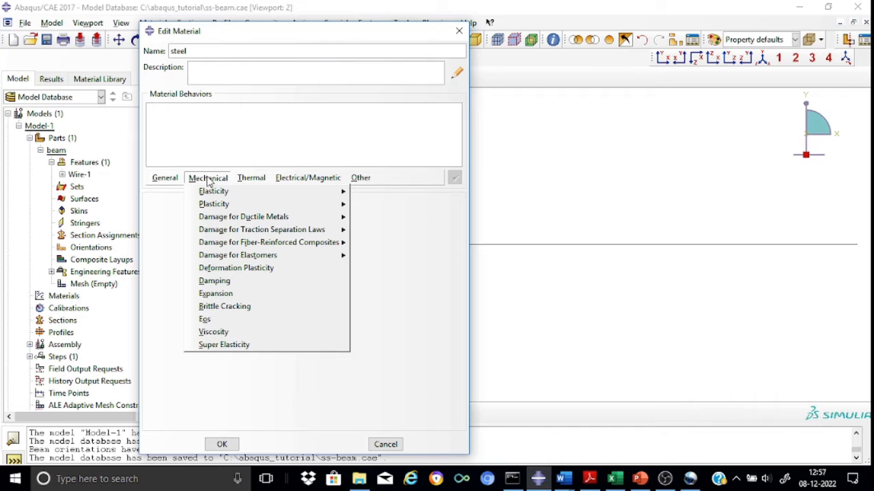
pyautogui.moveTo(212, 206)
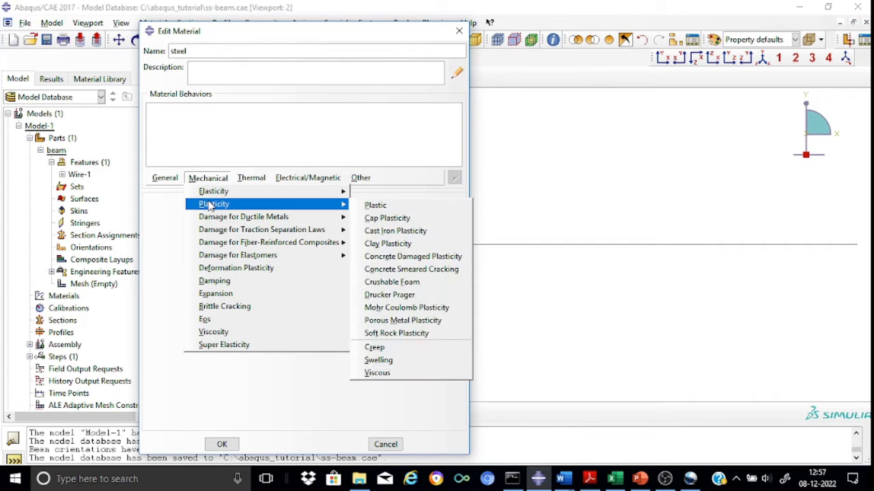
pyautogui.moveTo(213, 191)
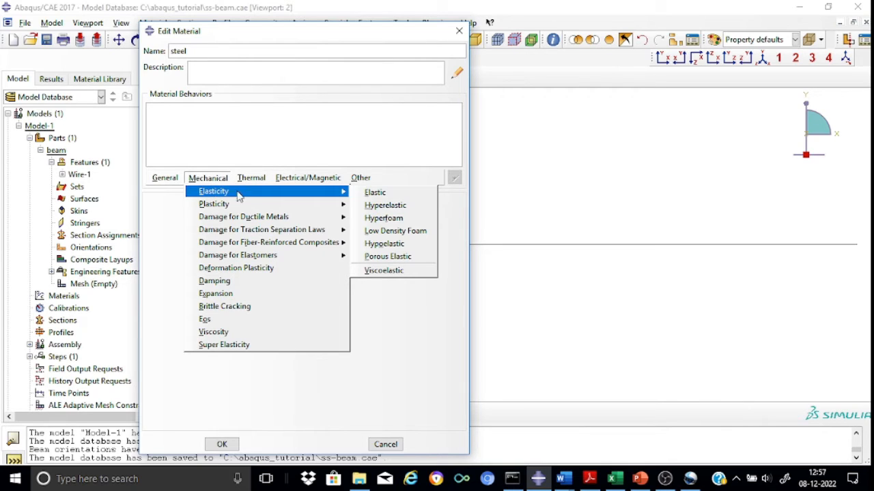
pyautogui.click(386, 195)
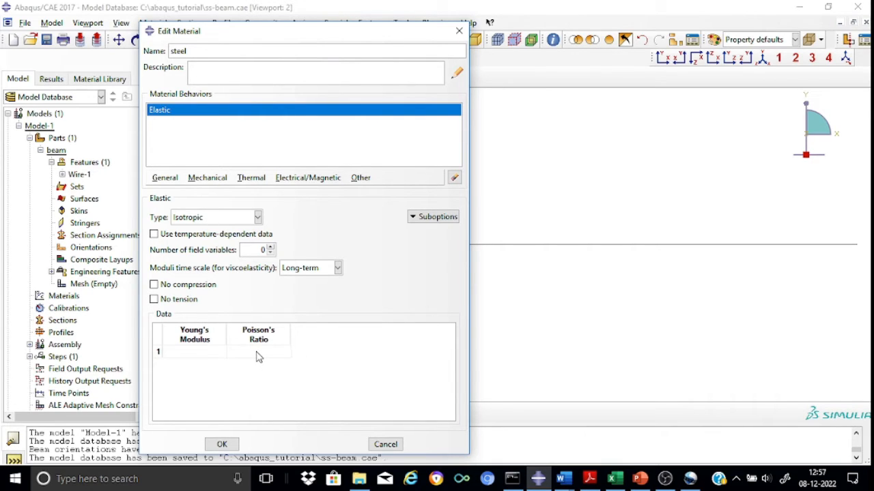
pyautogui.click(191, 352)
pyautogui.write('2e8')
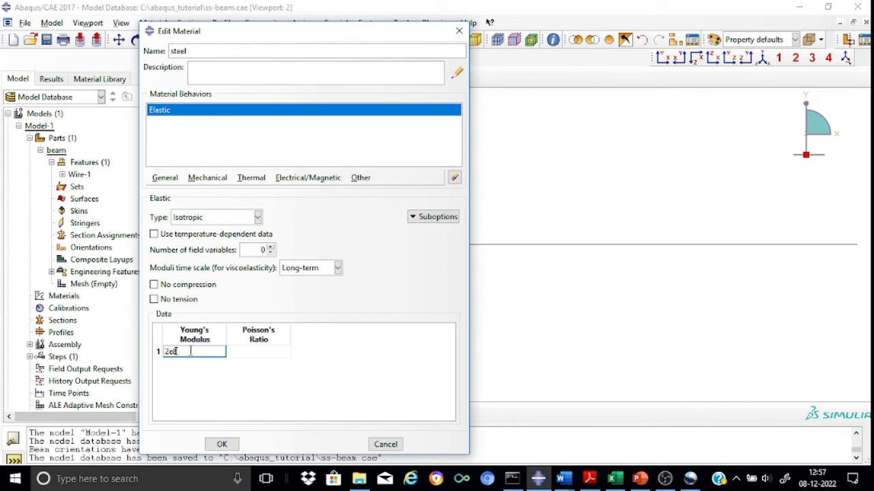
pyautogui.click(250, 350)
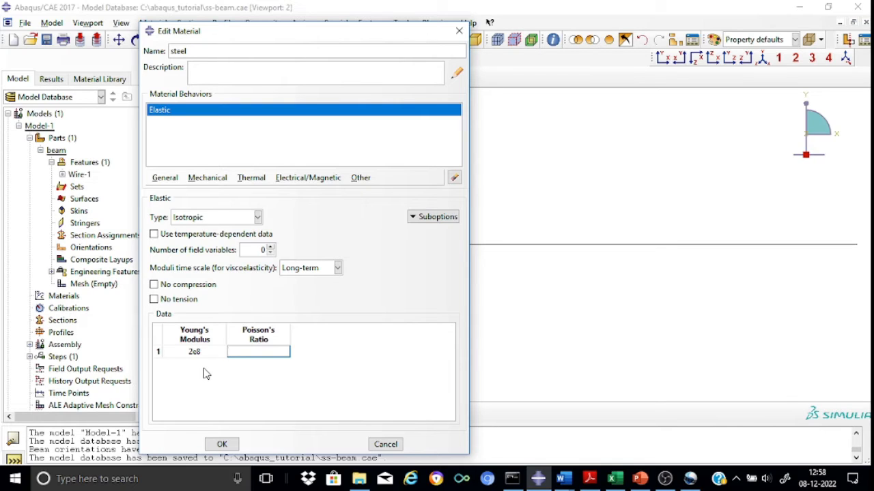
pyautogui.write('0.30')
pyautogui.press('Return')
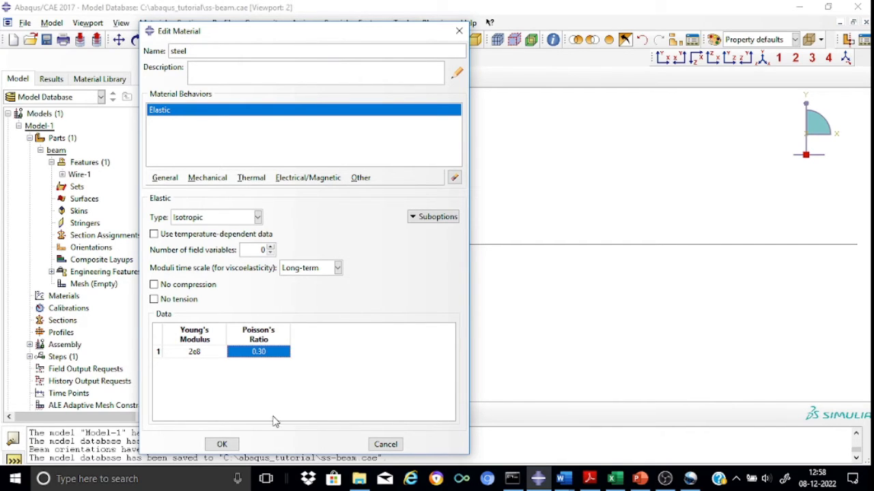
pyautogui.click(220, 444)
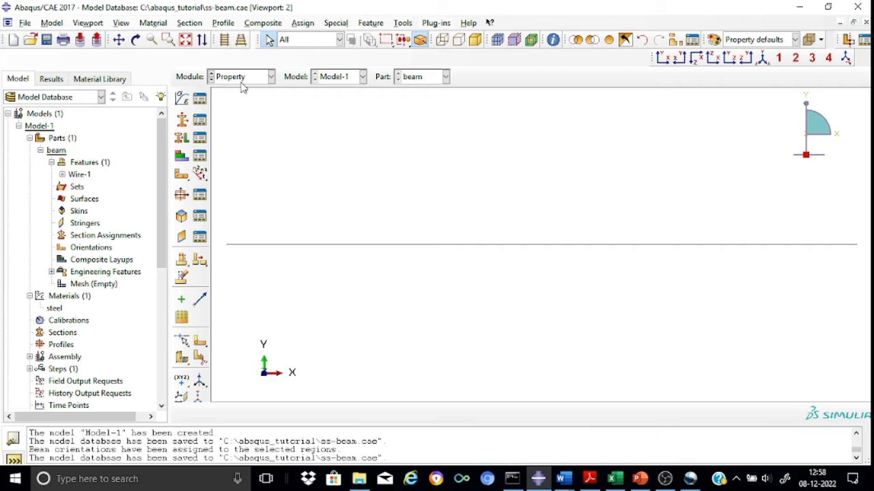
# Start a new section of category Beam and type Beam, named Section-beam.
pyautogui.click(182, 122)
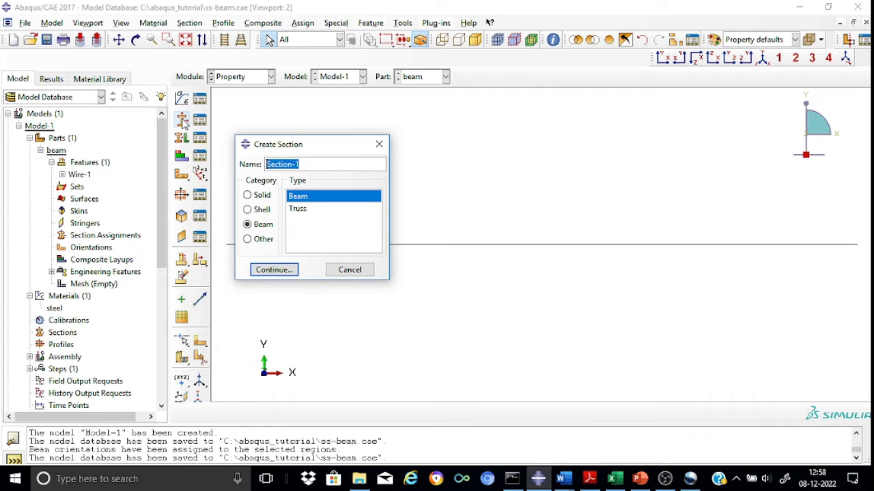
pyautogui.click(315, 164)
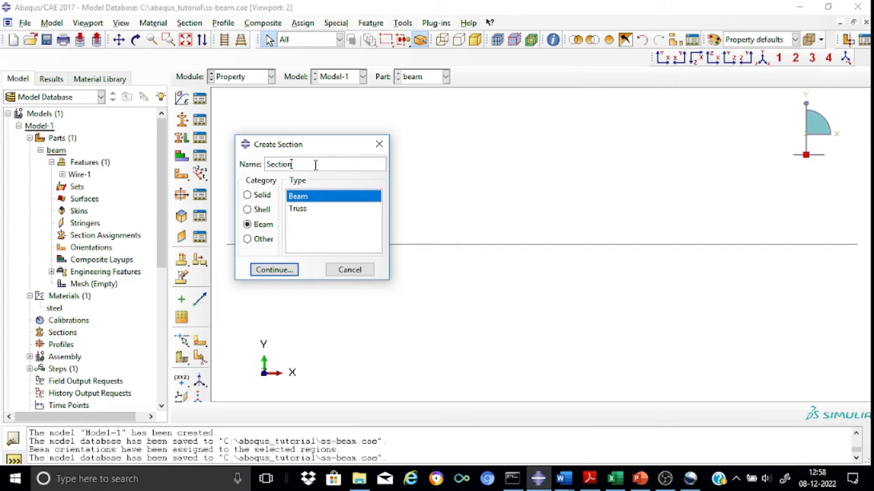
pyautogui.write('-beam')
pyautogui.click(273, 270)
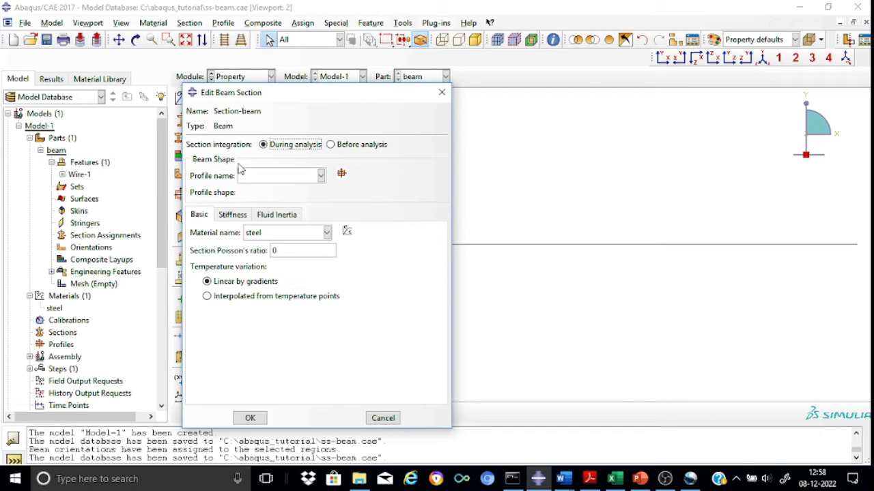
# Create a rectangular profile named Profile-beam for the beam section.
pyautogui.click(342, 176)
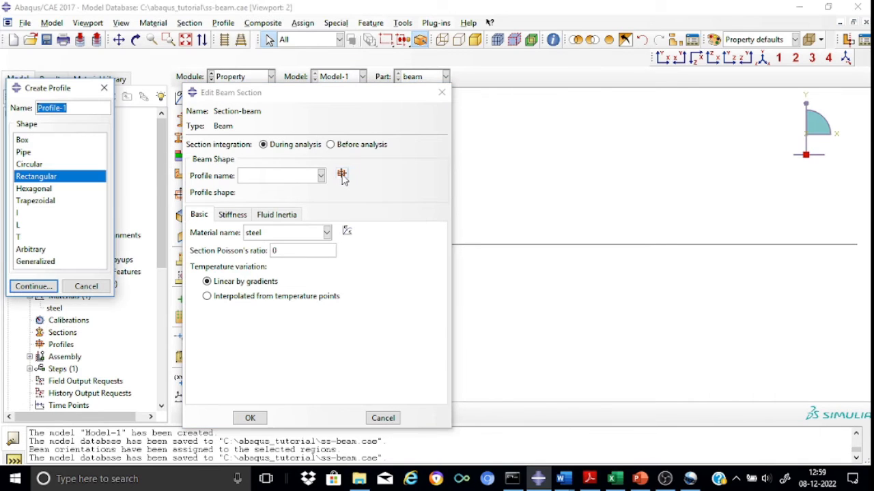
pyautogui.moveTo(82, 93); pyautogui.dragTo(113, 97)
pyautogui.click(106, 114)
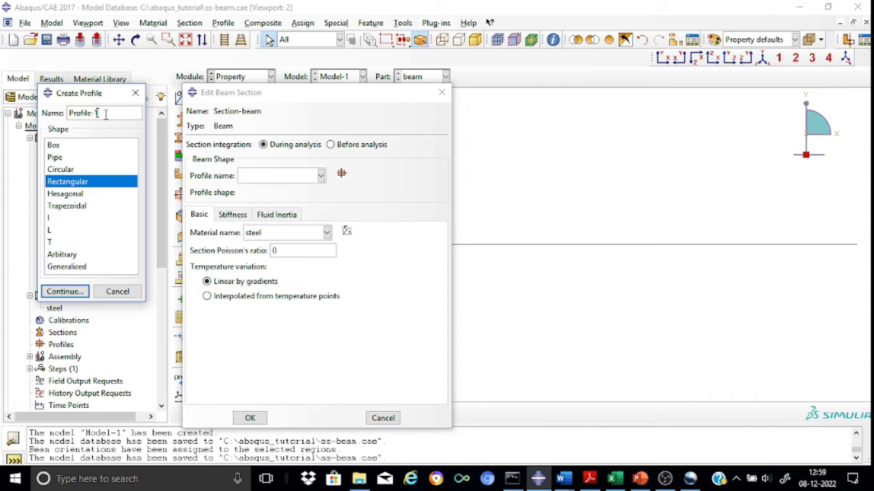
pyautogui.press('BackSpace')
pyautogui.write('beam')
pyautogui.click(65, 291)
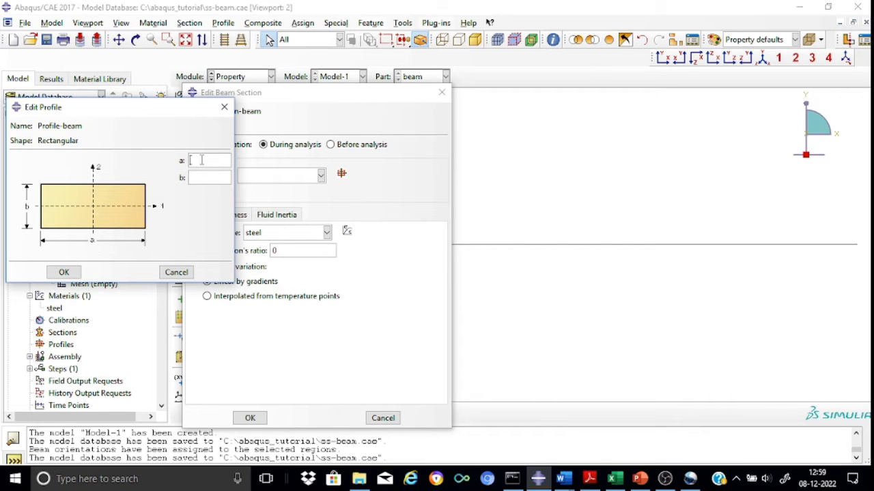
# Set the rectangular profile's dimensions to a = 0.05 and b = 0.20, and save the beam section with steel as its material.
pyautogui.write('0.05')
pyautogui.click(206, 176)
pyautogui.write('0.20')
pyautogui.click(65, 272)
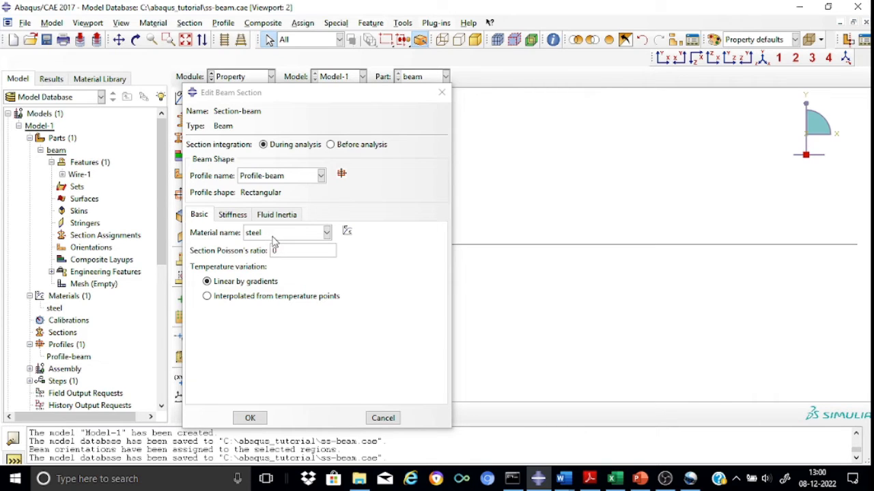
pyautogui.click(248, 419)
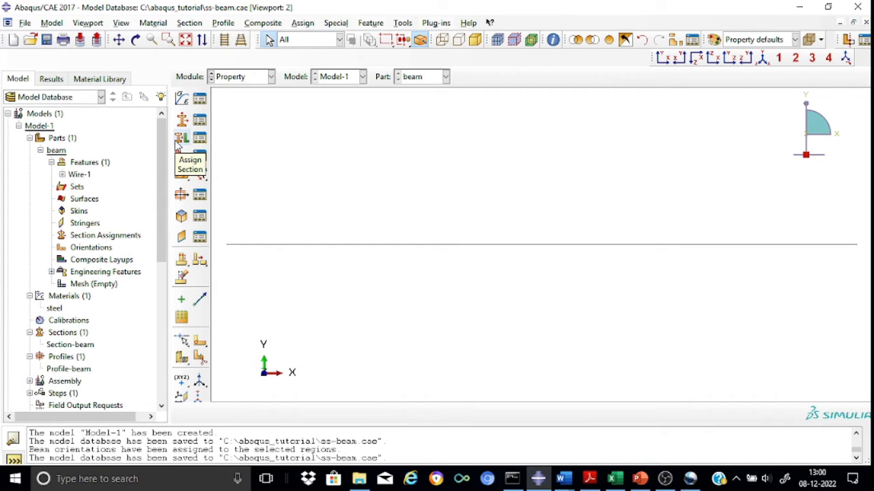
# Assign Section-beam to the whole beam wire, creating a set for the region.
pyautogui.click(182, 140)
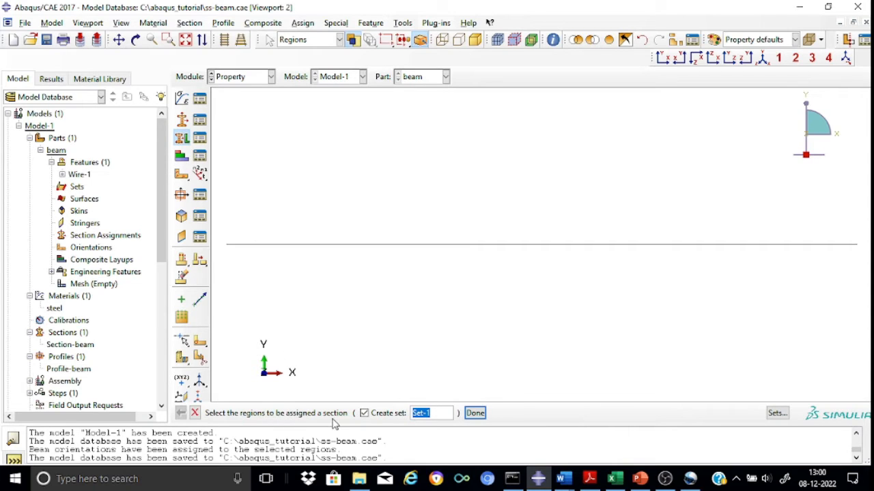
pyautogui.click(420, 247)
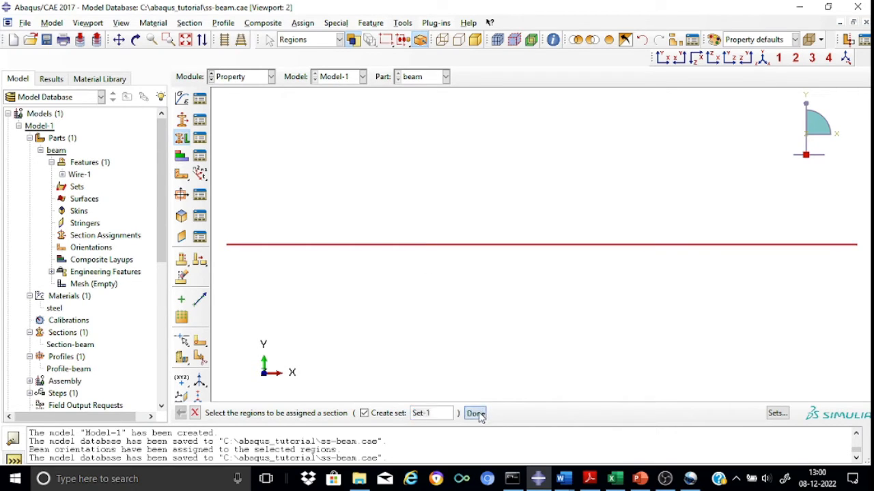
pyautogui.click(476, 414)
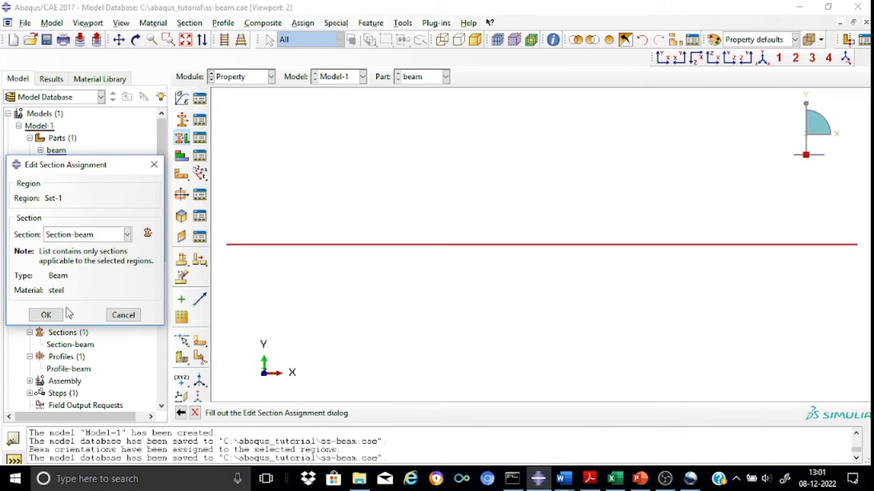
pyautogui.click(45, 315)
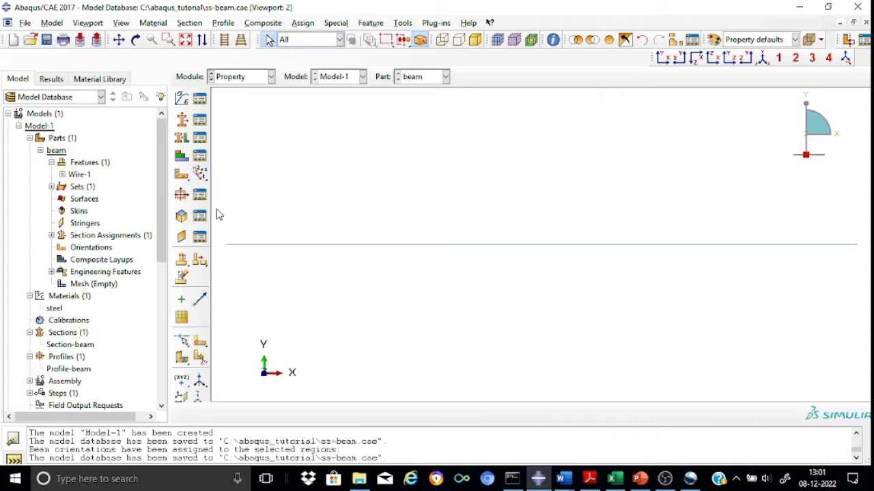
# Assign a beam section orientation to the whole wire with the n1 direction 0.0,0.0,-1.0.
pyautogui.click(201, 172)
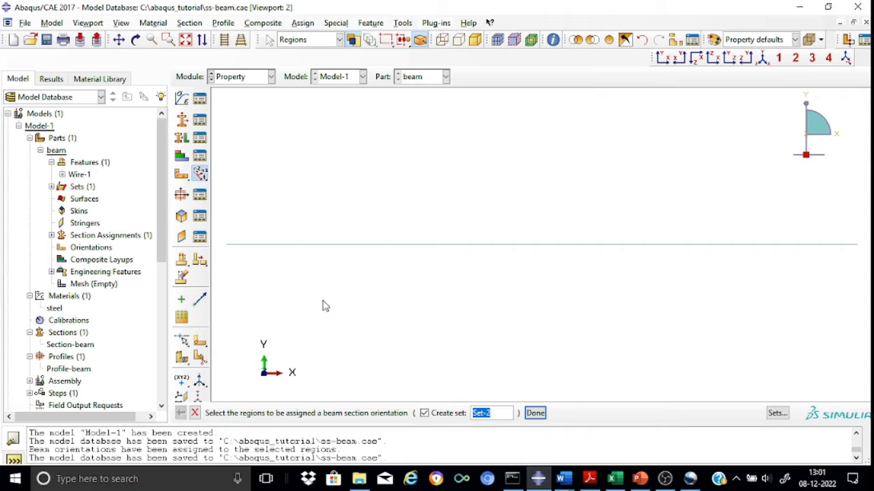
pyautogui.click(435, 248)
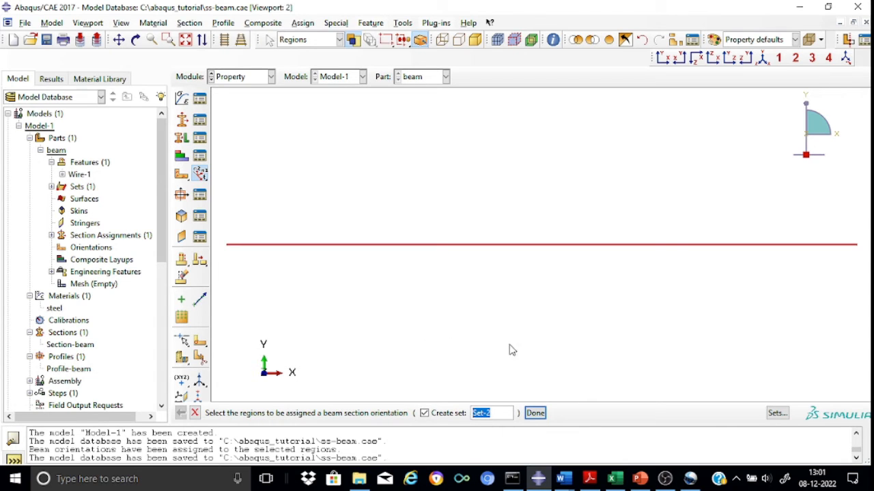
pyautogui.click(536, 414)
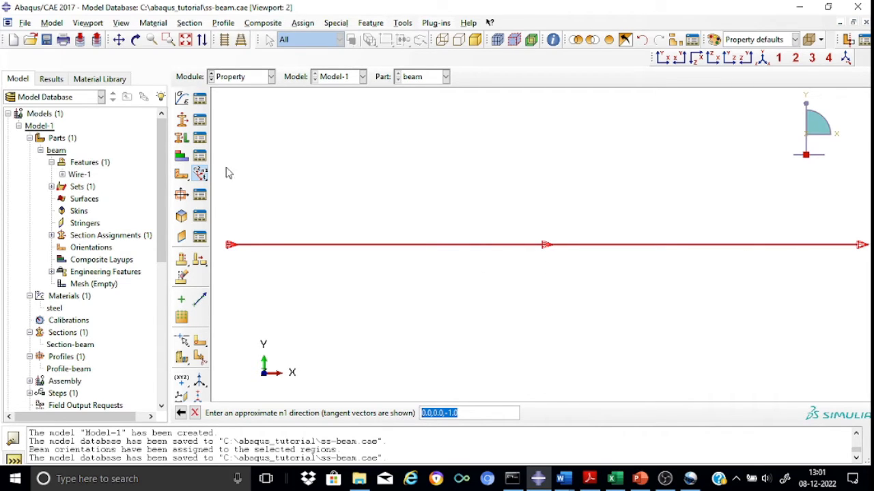
pyautogui.press('Return')
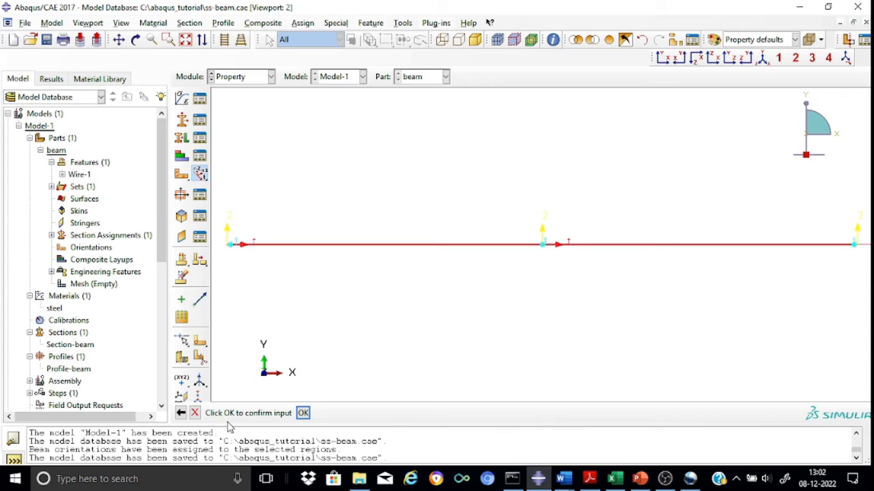
pyautogui.click(303, 414)
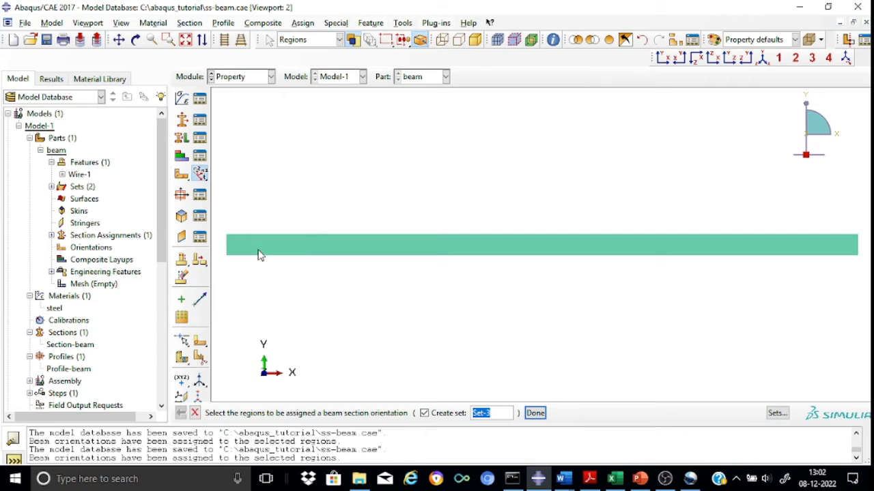
# Turn off rendering of beam profiles in the part display options.
pyautogui.click(93, 24)
pyautogui.moveTo(123, 24)
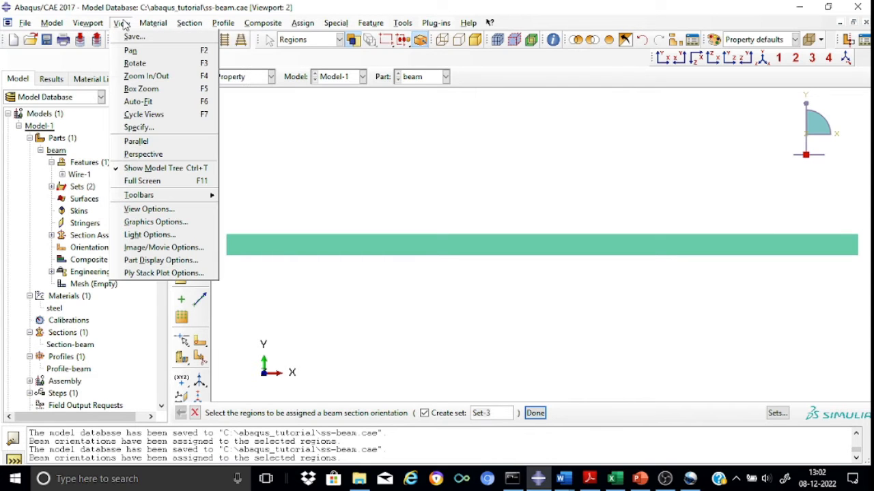
pyautogui.click(136, 261)
pyautogui.click(42, 368)
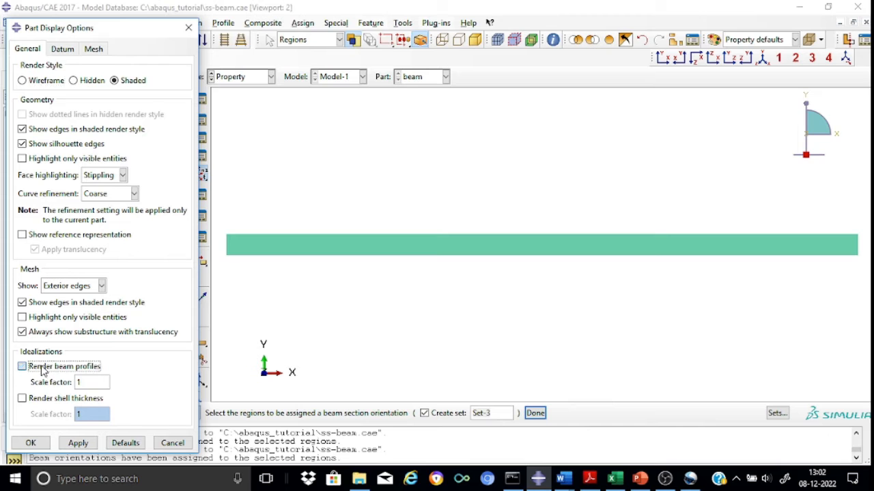
pyautogui.click(78, 443)
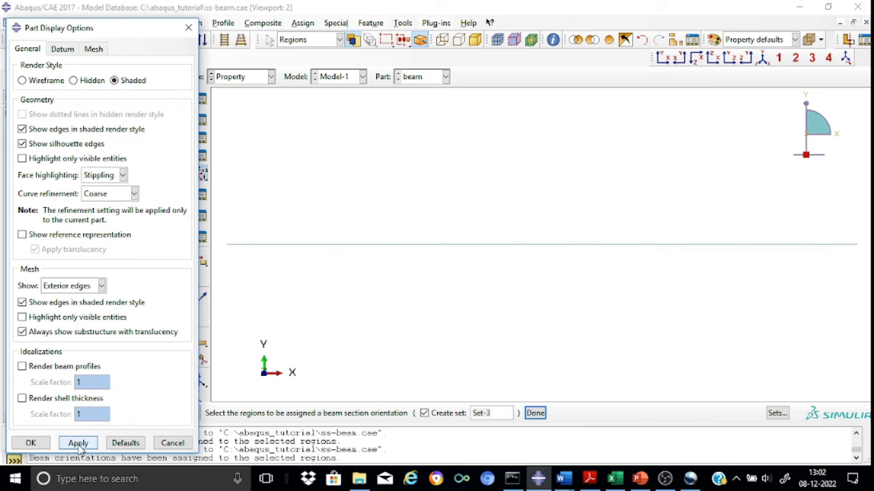
pyautogui.click(30, 443)
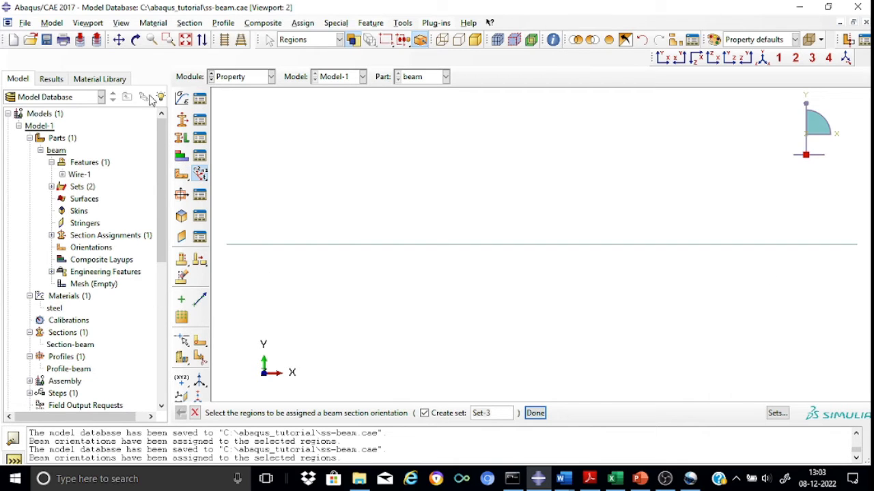
# Turn on rendering of beam profiles in the part display options with a scale factor of 1.
pyautogui.click(88, 24)
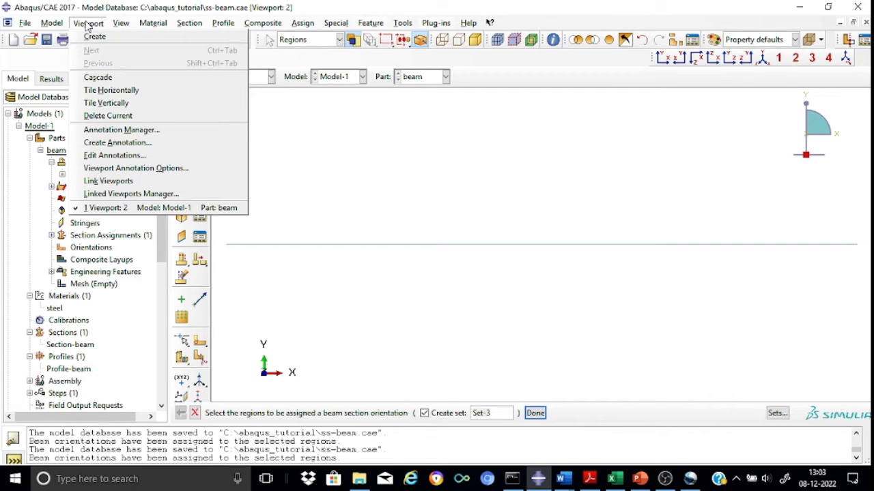
pyautogui.moveTo(117, 25)
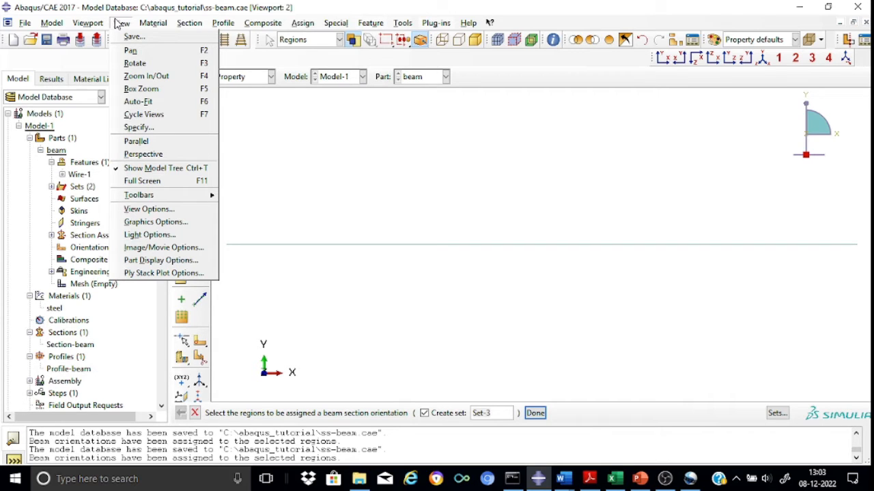
pyautogui.click(157, 260)
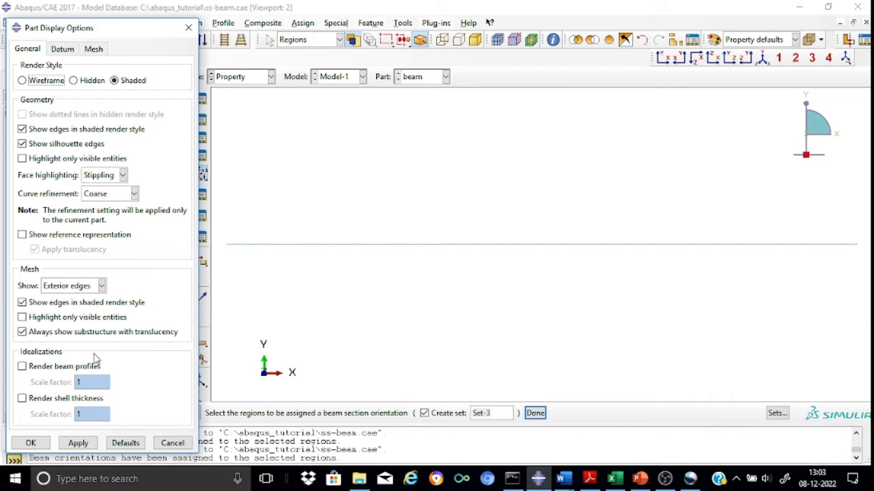
pyautogui.click(22, 367)
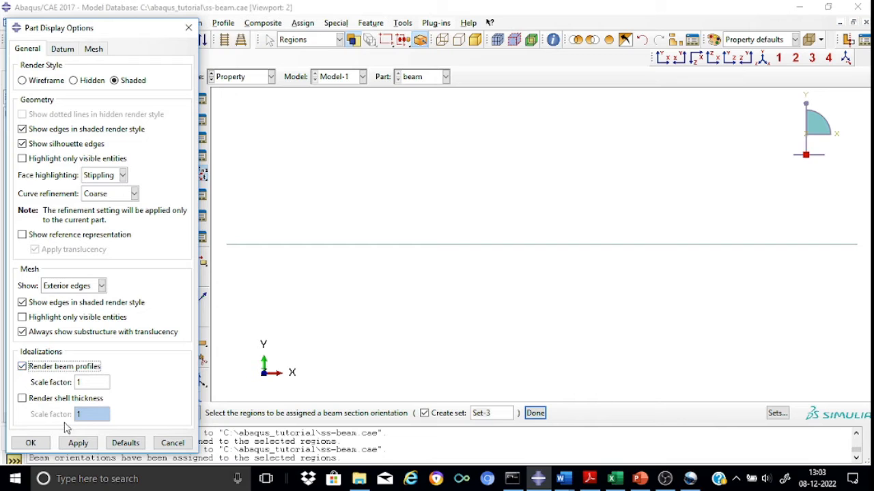
pyautogui.click(77, 444)
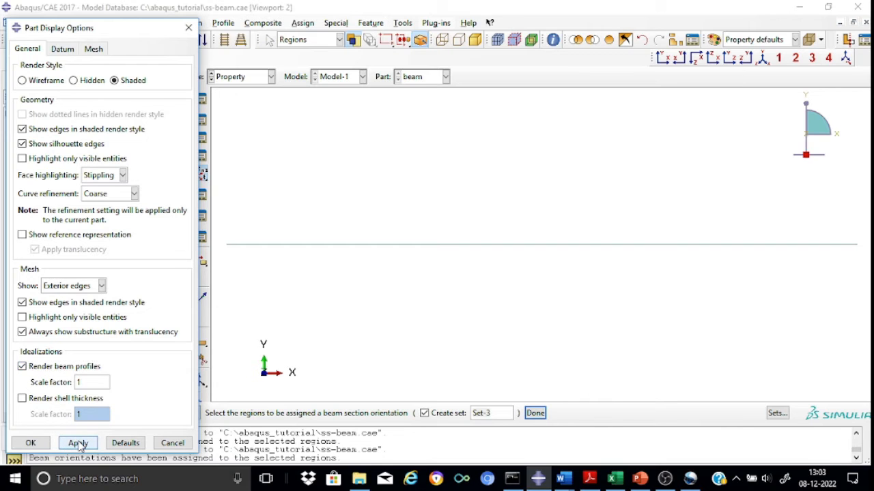
pyautogui.click(31, 443)
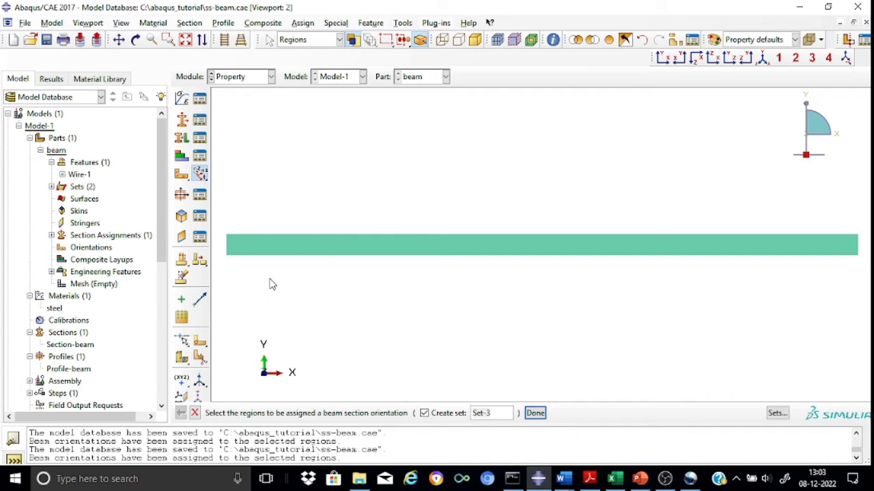
# Examine the rendered rectangular beam profile in an isometric view, including its end face, and return to the front XY view.
pyautogui.click(763, 59)
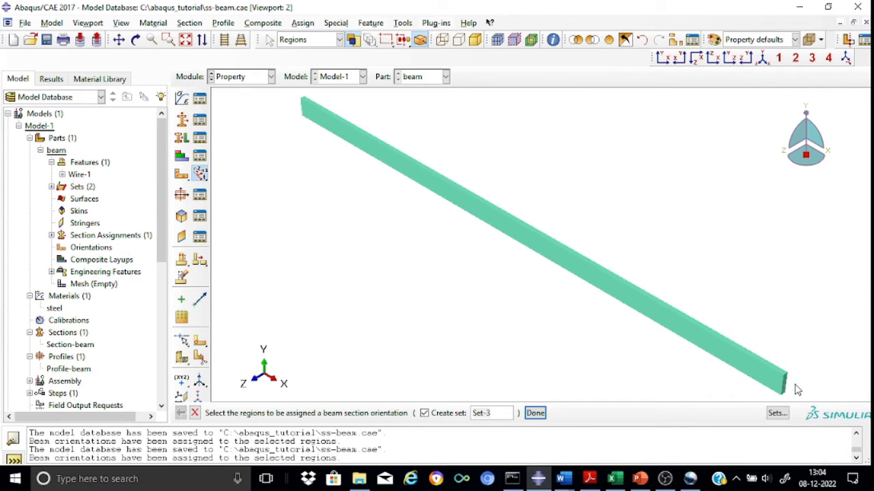
pyautogui.scroll(-2, 799, 387)
pyautogui.scroll(-1, 797, 389)
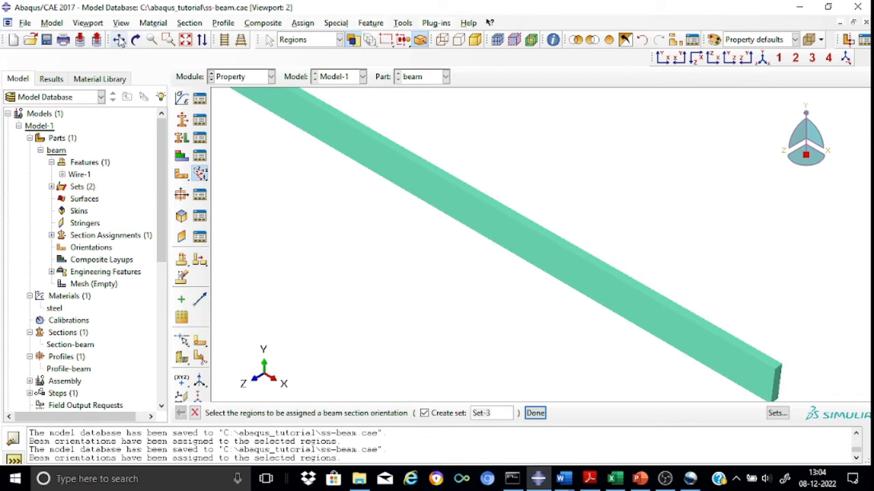
pyautogui.click(118, 39)
pyautogui.moveTo(597, 316); pyautogui.dragTo(349, 209)
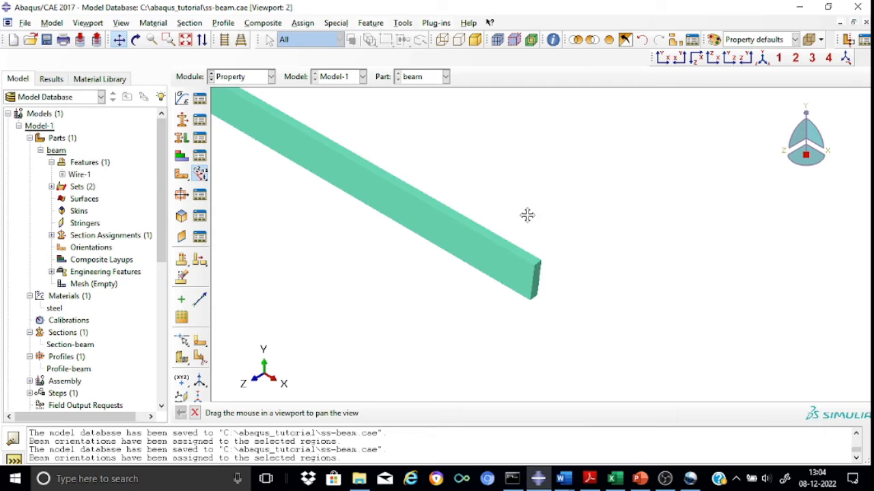
pyautogui.click(661, 59)
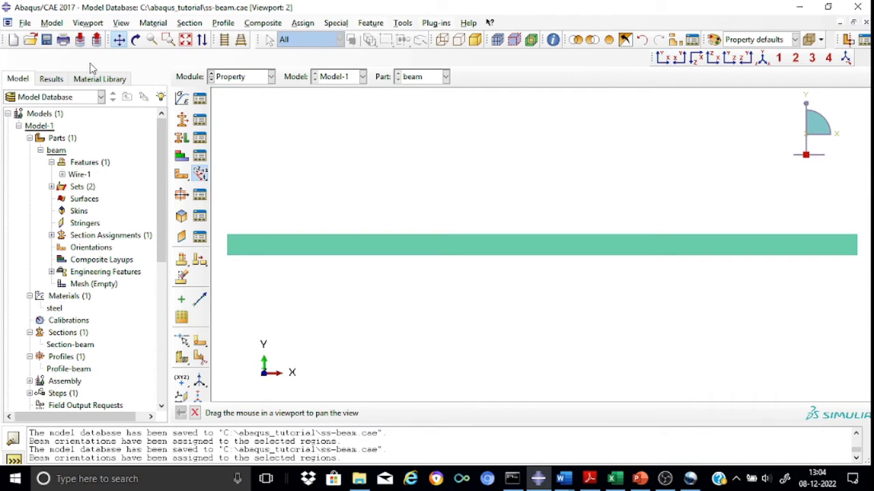
# Switch the part display back to the plain wire by disabling beam profile rendering.
pyautogui.click(121, 23)
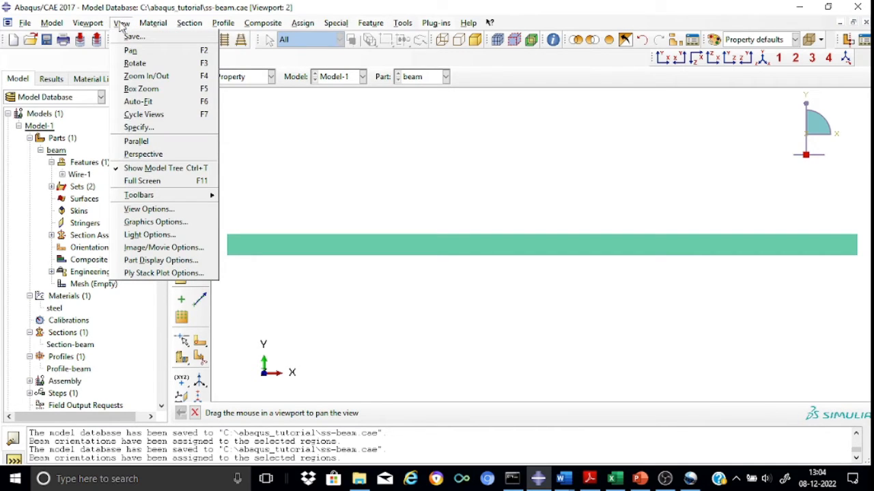
pyautogui.click(151, 261)
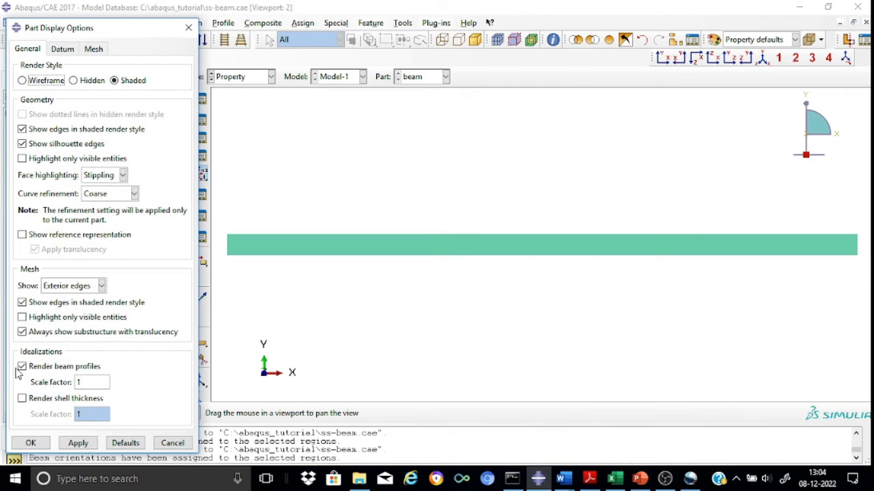
pyautogui.click(22, 367)
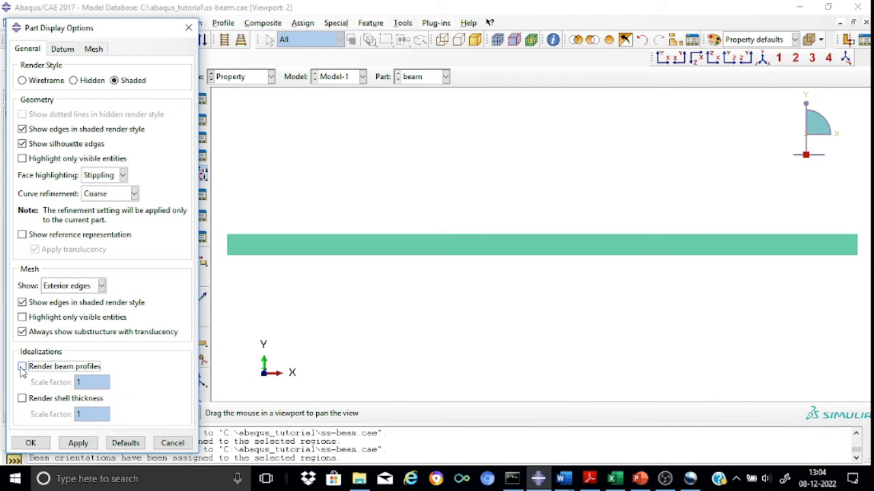
pyautogui.click(76, 444)
pyautogui.click(32, 443)
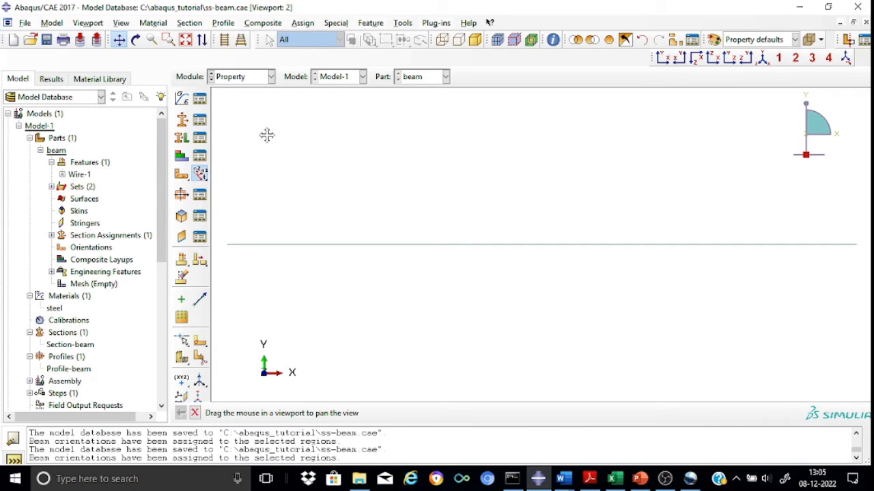
# Create a dependent instance of the beam part in the assembly.
pyautogui.click(272, 77)
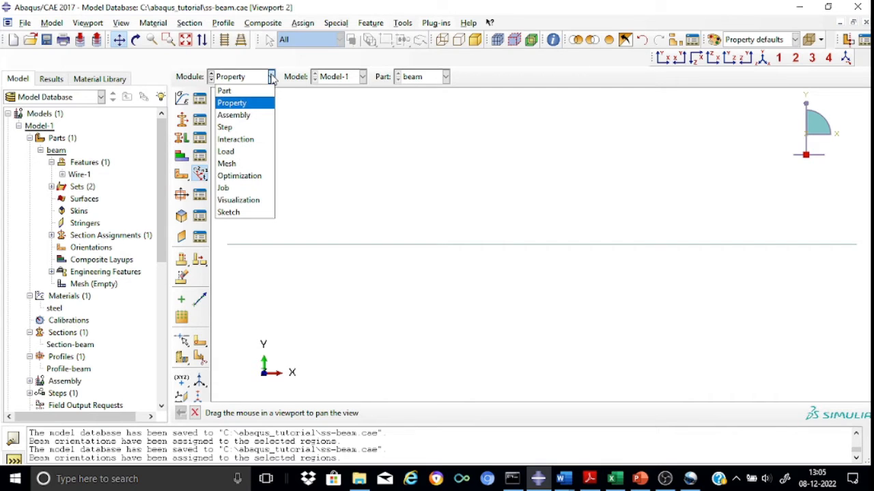
pyautogui.click(251, 115)
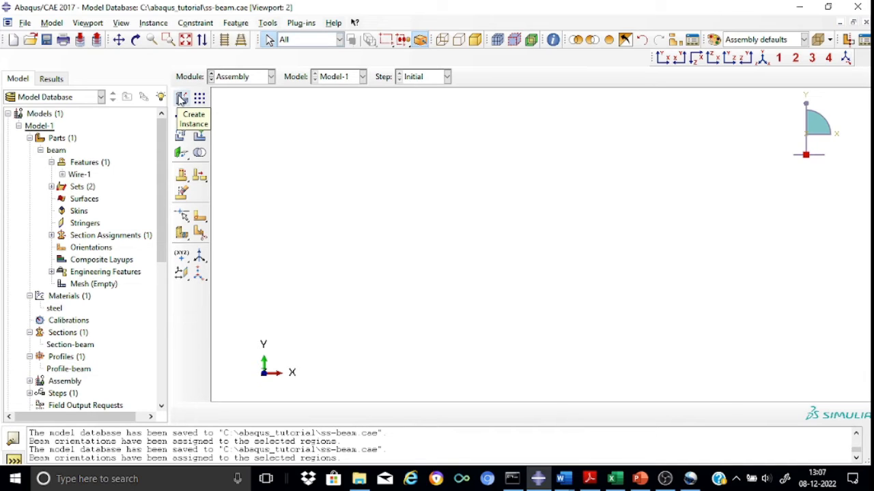
pyautogui.click(181, 99)
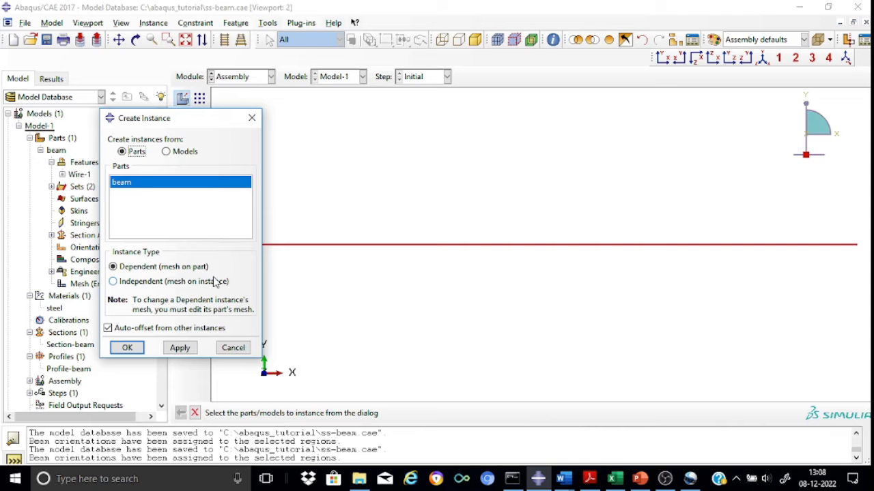
pyautogui.click(128, 349)
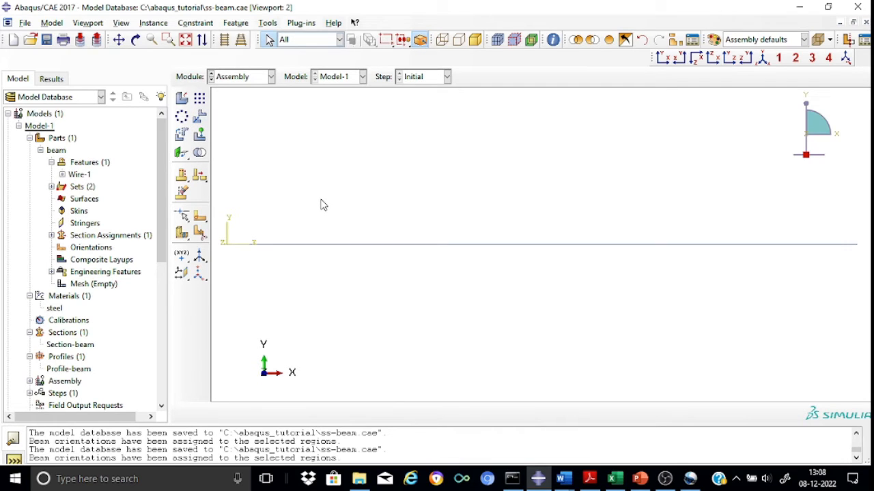
# Create a Static, General analysis step named Step-beam after the Initial step, keeping the default basic settings.
pyautogui.click(271, 78)
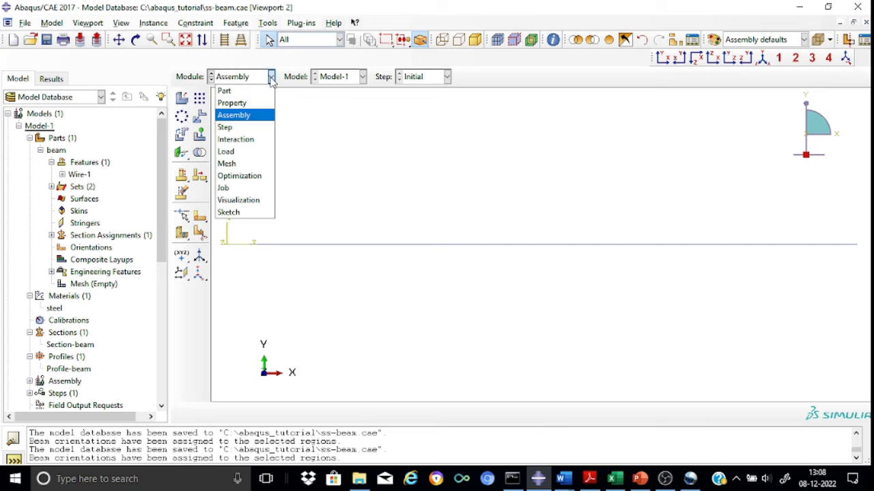
pyautogui.click(240, 128)
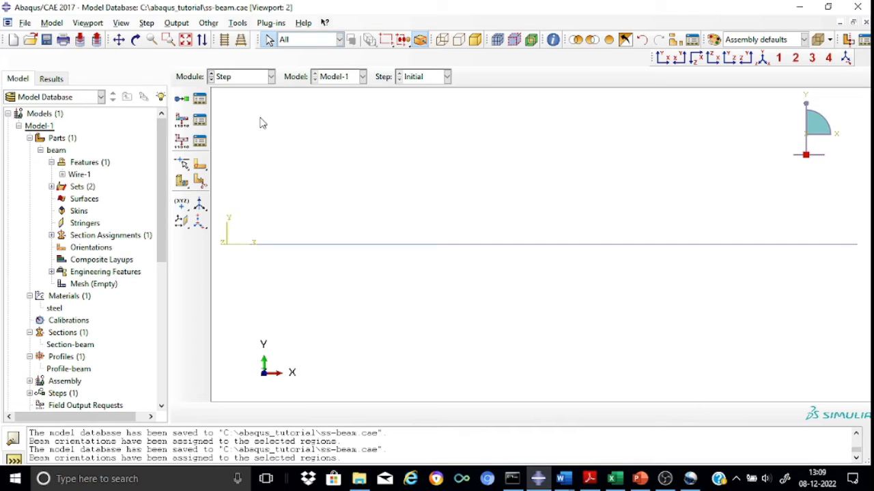
pyautogui.click(181, 102)
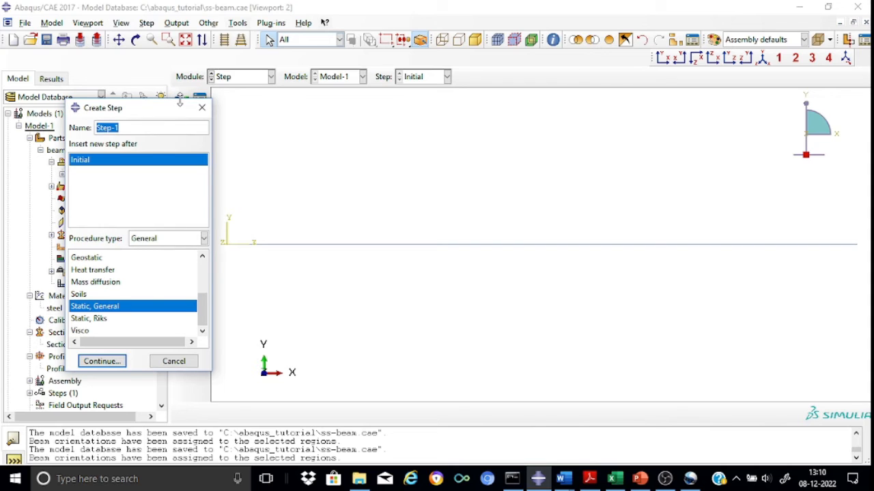
pyautogui.click(131, 127)
pyautogui.press('BackSpace')
pyautogui.press('BackSpace')
pyautogui.write('-be')
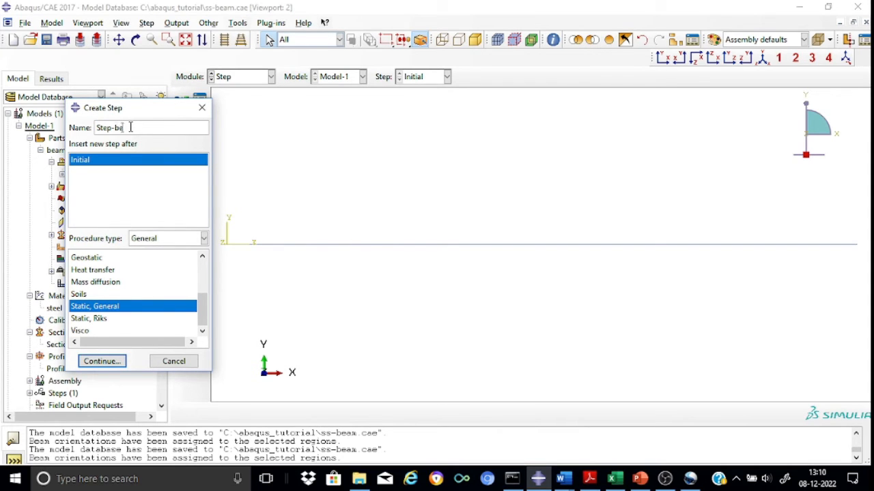
pyautogui.write('am')
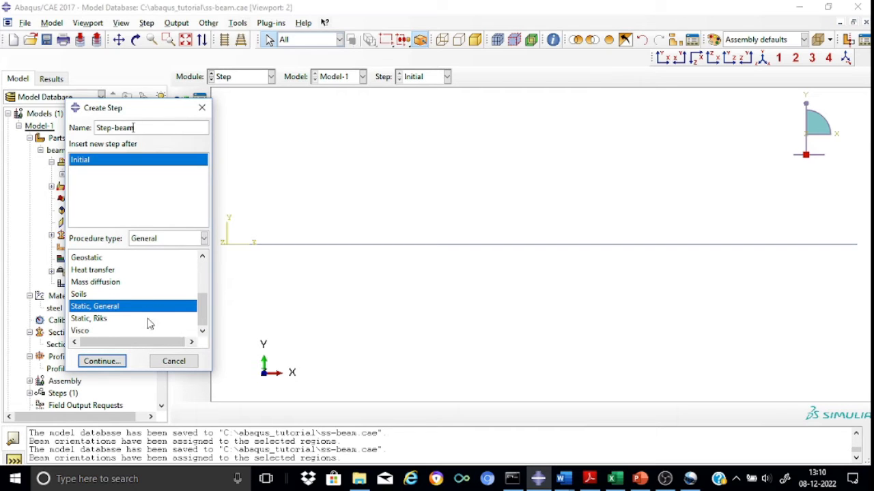
pyautogui.click(102, 361)
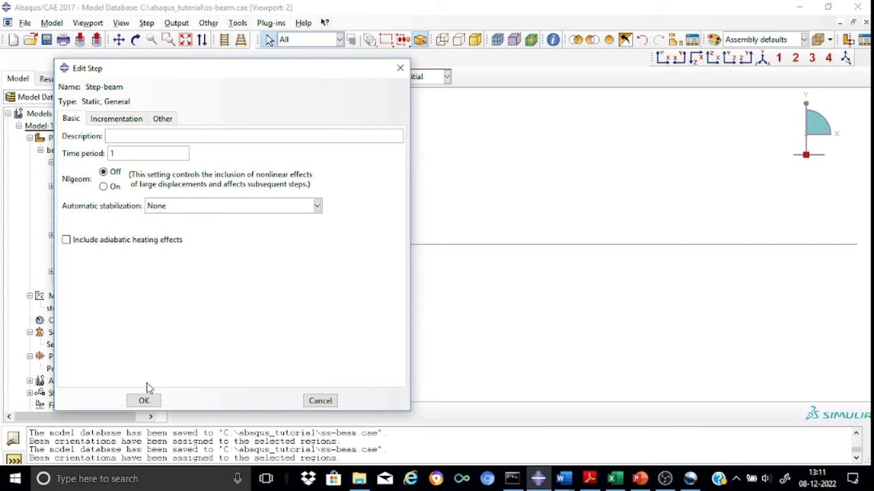
pyautogui.click(144, 401)
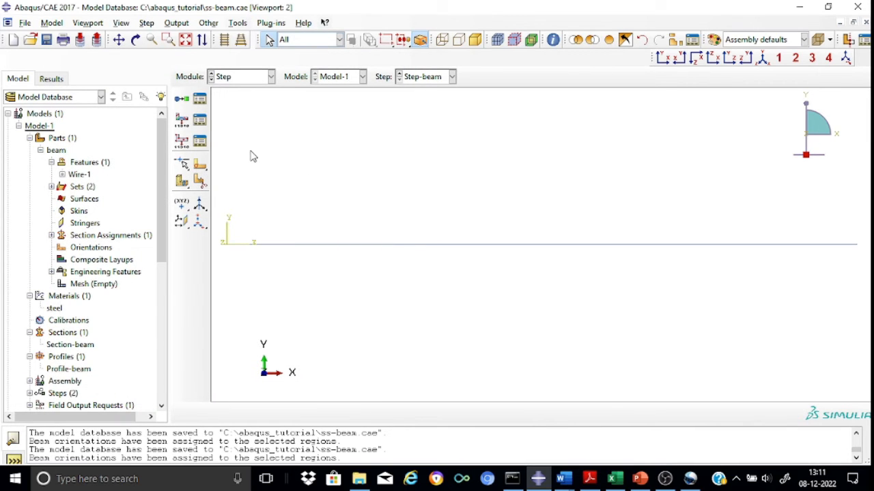
# Review the procedure, time period and Nlgeom settings of Step-beam without changing them.
pyautogui.click(199, 99)
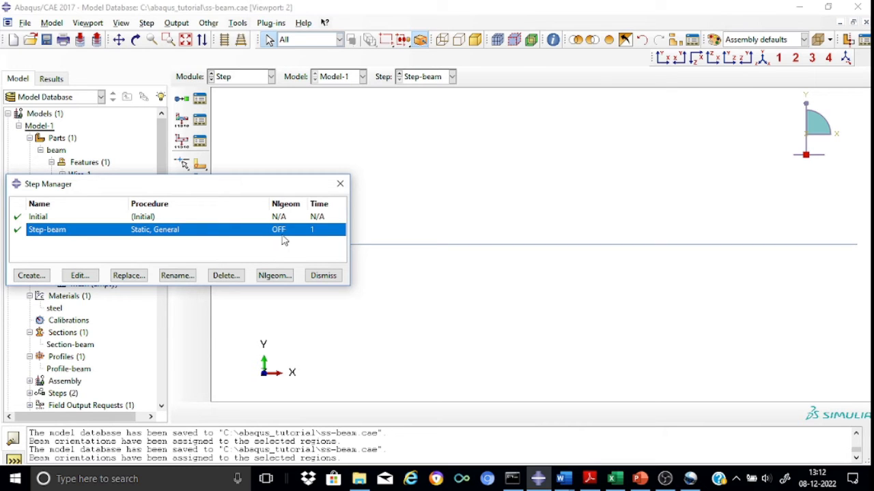
pyautogui.click(79, 276)
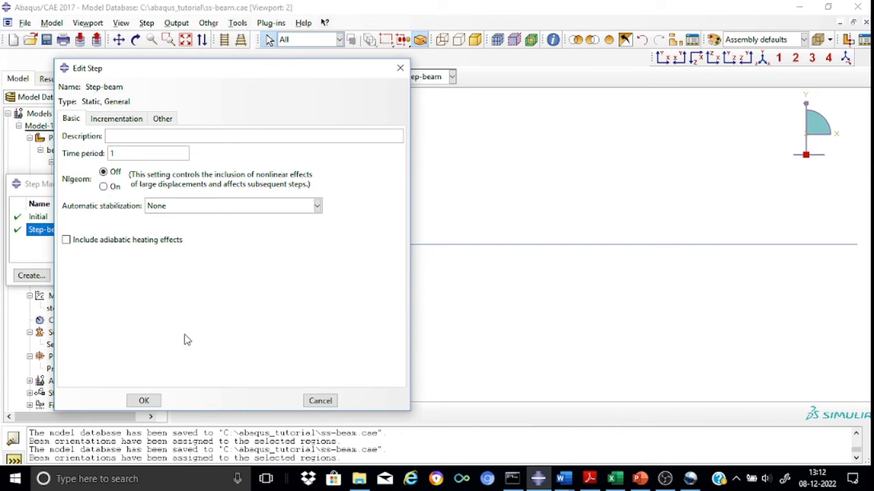
pyautogui.click(318, 402)
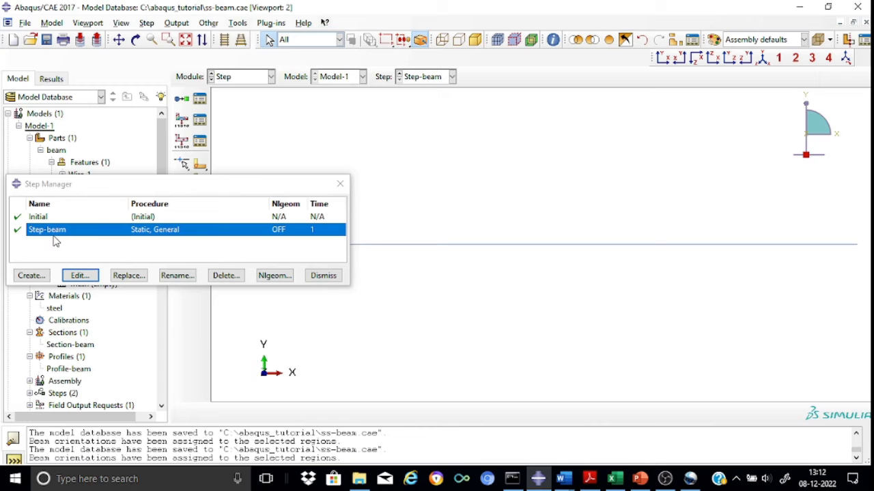
pyautogui.click(340, 184)
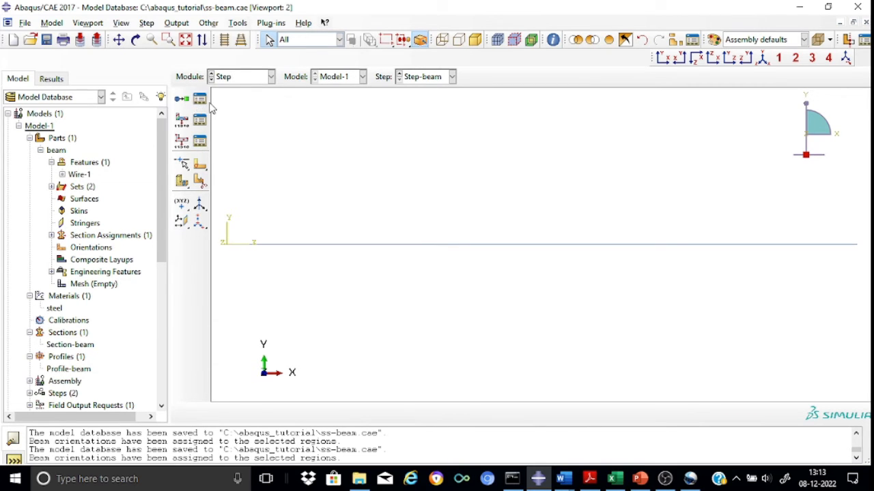
# Start a mechanical Displacement/Rotation boundary condition named BC-beam in the Initial step.
pyautogui.click(271, 77)
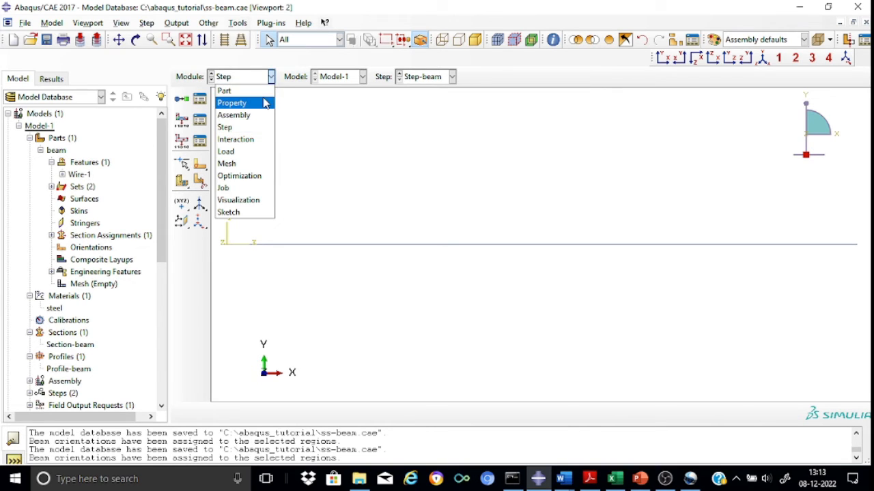
pyautogui.click(240, 156)
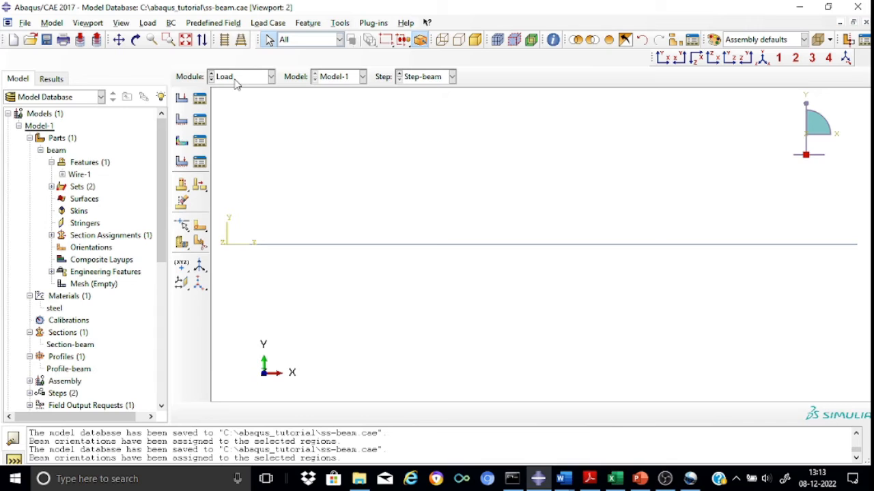
pyautogui.click(181, 121)
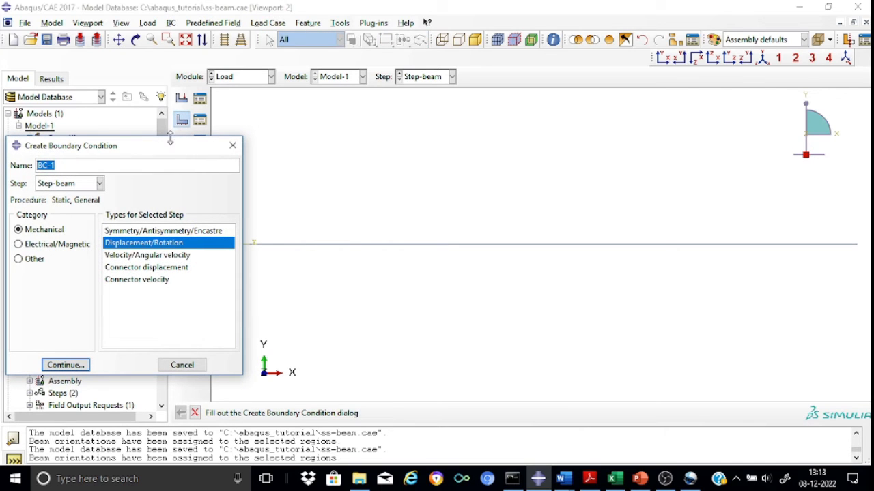
pyautogui.moveTo(153, 143); pyautogui.dragTo(380, 123)
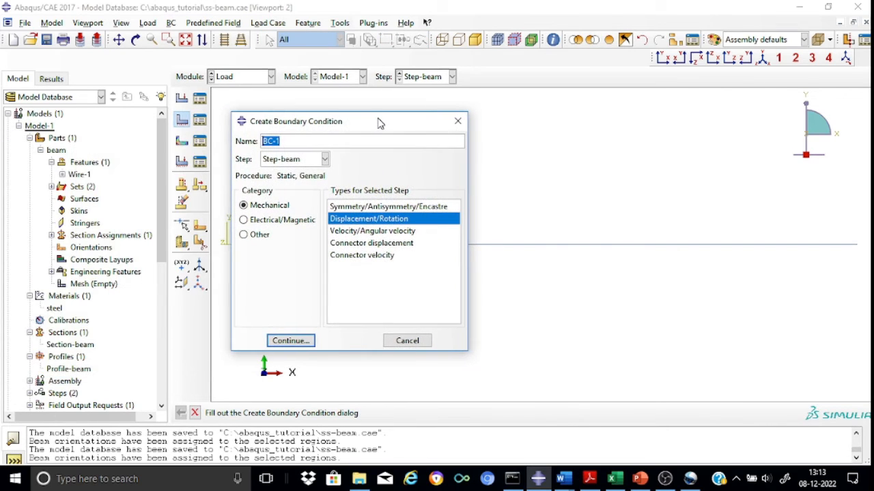
pyautogui.click(286, 142)
pyautogui.press('BackSpace')
pyautogui.write('beam')
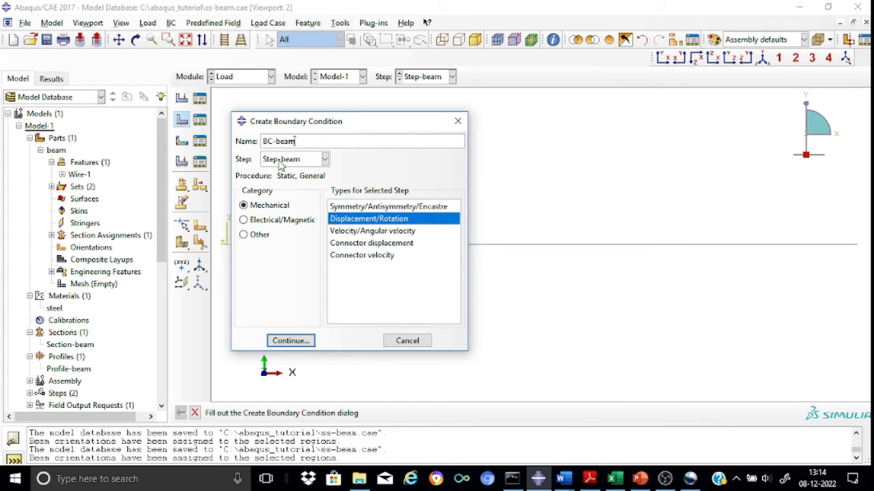
pyautogui.click(323, 161)
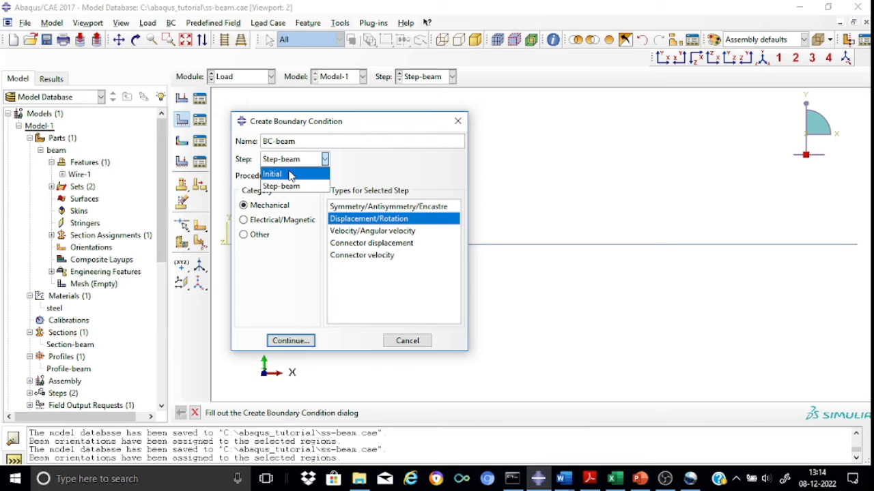
pyautogui.click(289, 174)
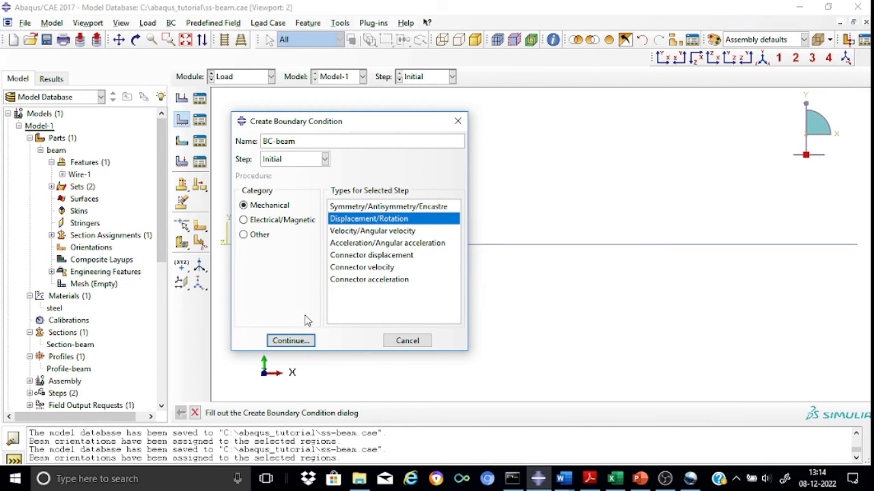
pyautogui.click(290, 341)
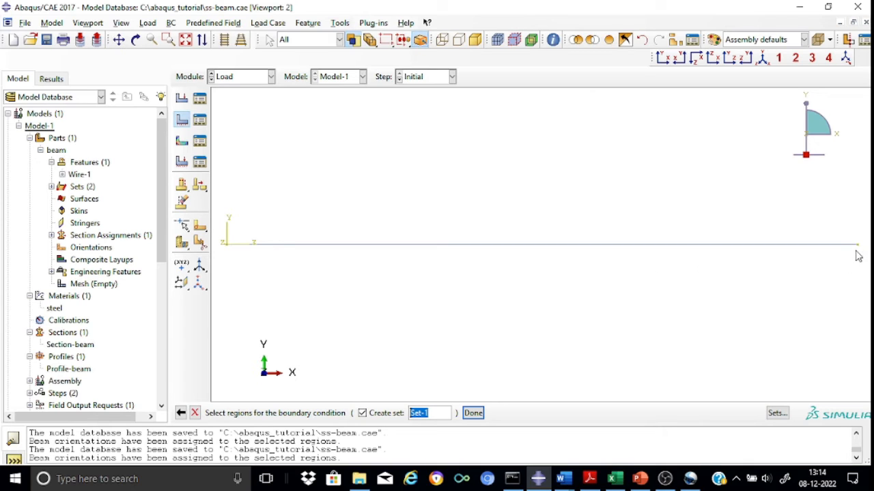
# Apply the boundary condition to the beam's left end point, restraining U1 and U2.
pyautogui.click(226, 246)
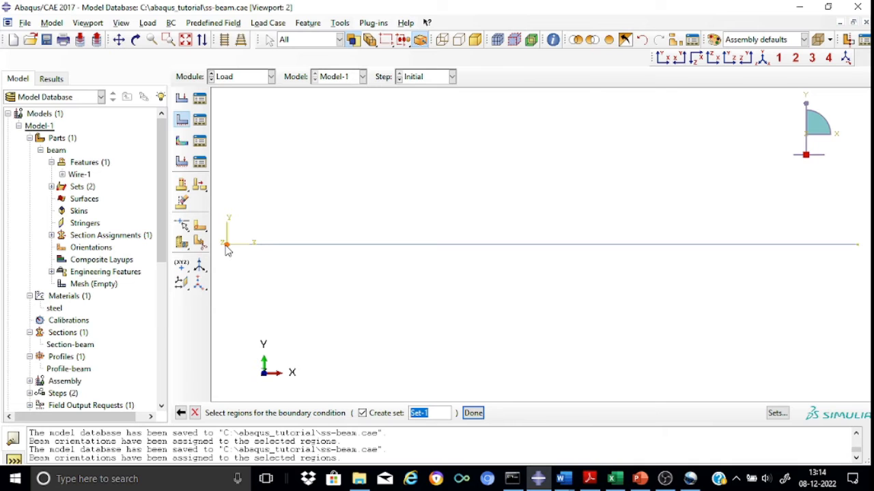
pyautogui.click(473, 414)
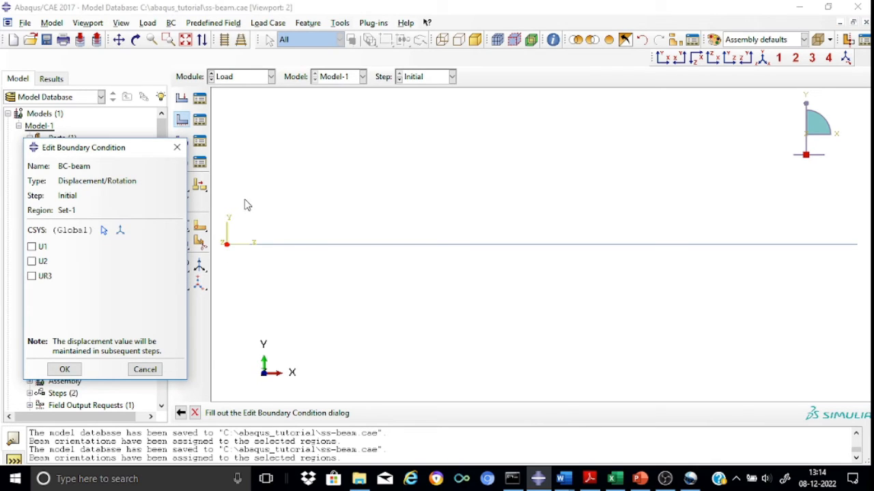
pyautogui.click(32, 246)
pyautogui.click(32, 262)
pyautogui.click(65, 370)
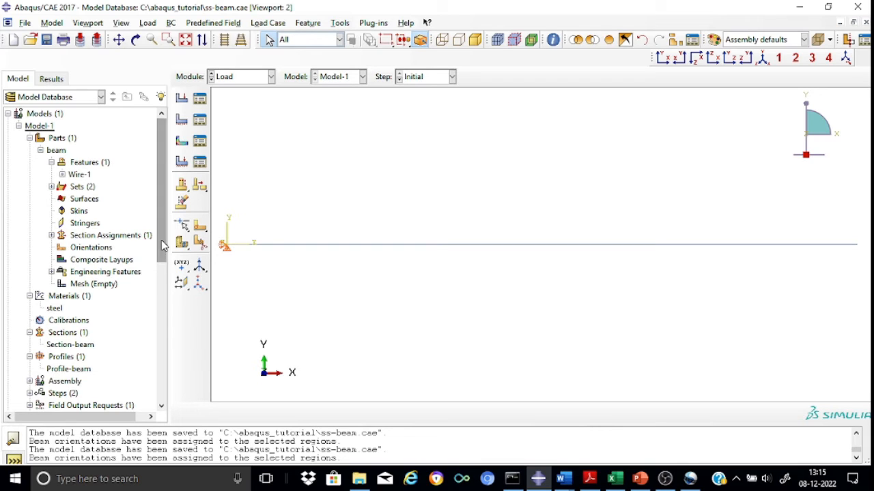
# Rename the boundary condition BC-beam as BC-pinned.
pyautogui.click(199, 121)
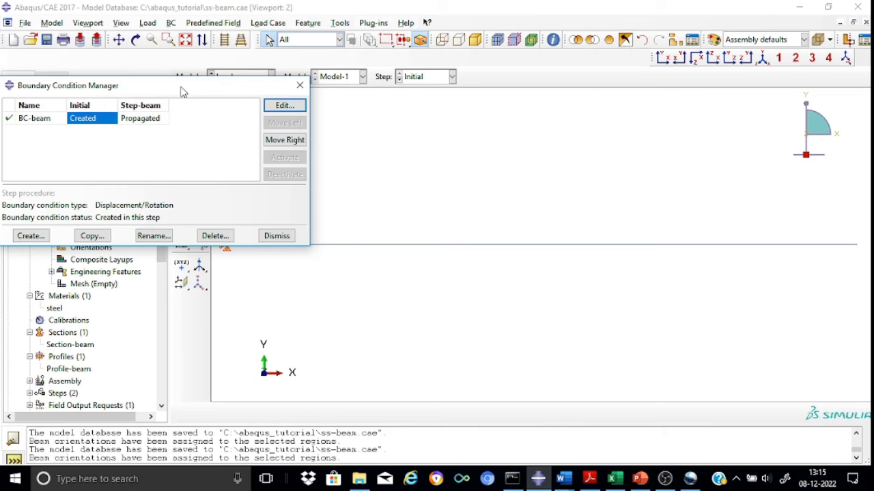
pyautogui.moveTo(183, 90); pyautogui.dragTo(334, 121)
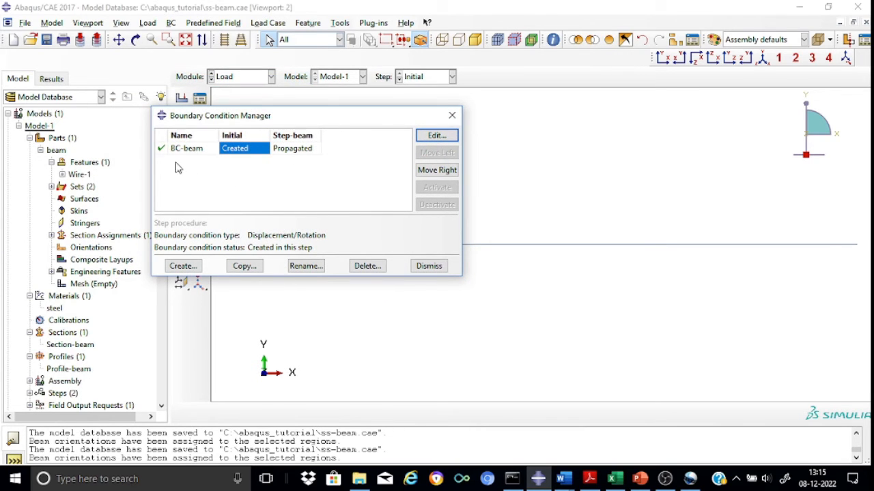
pyautogui.click(305, 266)
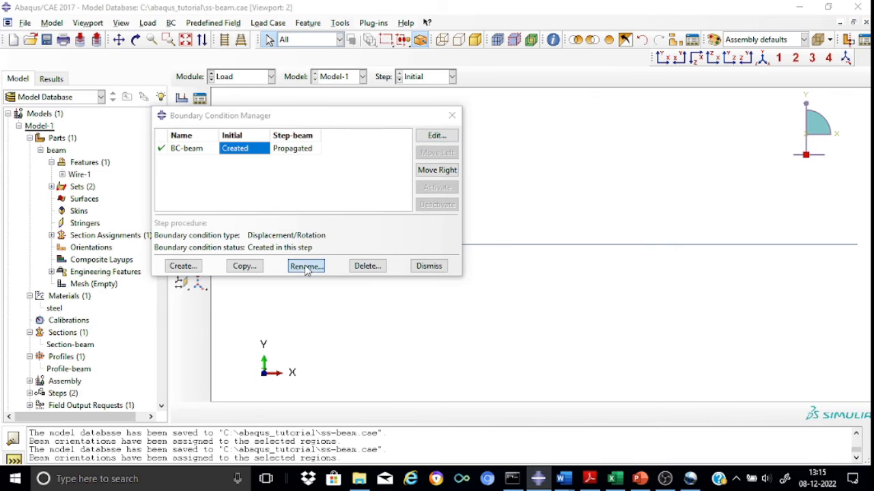
pyautogui.click(54, 257)
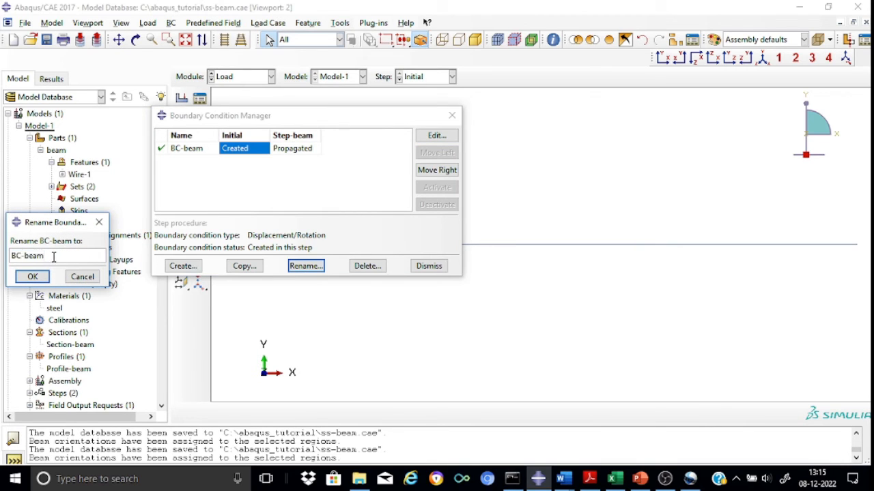
pyautogui.press('BackSpace')
pyautogui.press('BackSpace')
pyautogui.press('BackSpace')
pyautogui.press('BackSpace')
pyautogui.write('pinned')
pyautogui.click(34, 277)
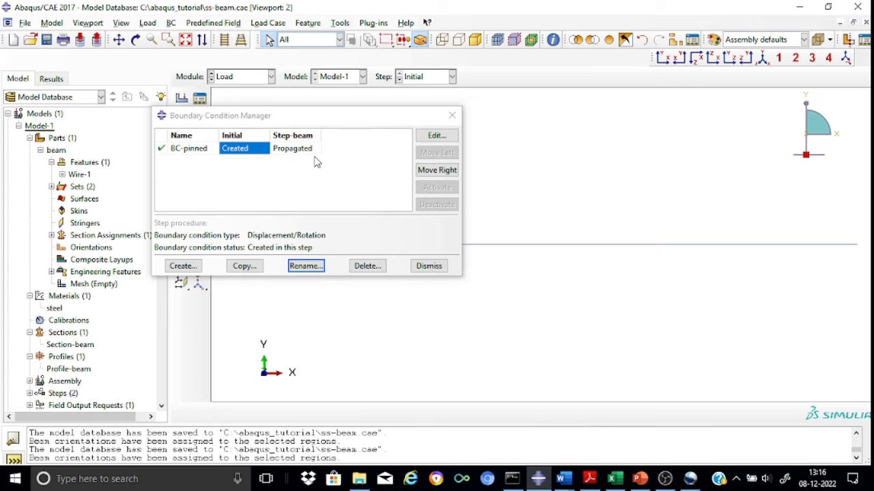
pyautogui.click(451, 118)
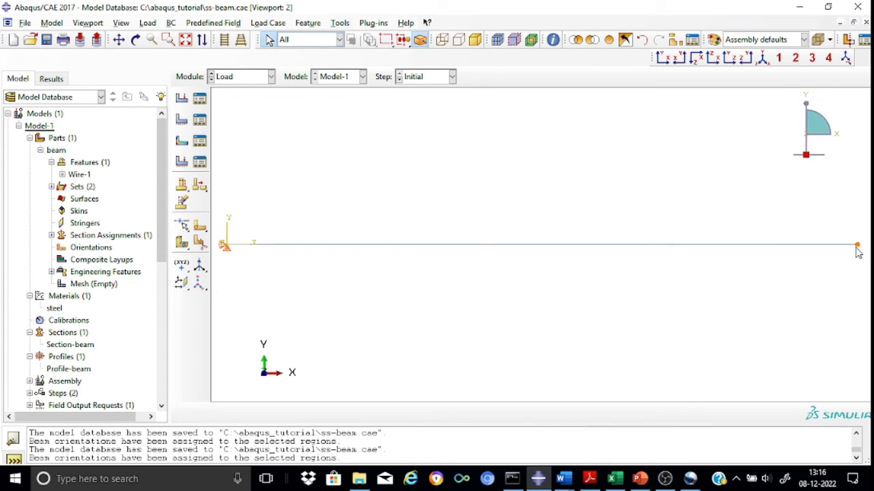
# Start a mechanical Displacement/Rotation boundary condition named BC-rolled in the Initial step.
pyautogui.click(181, 121)
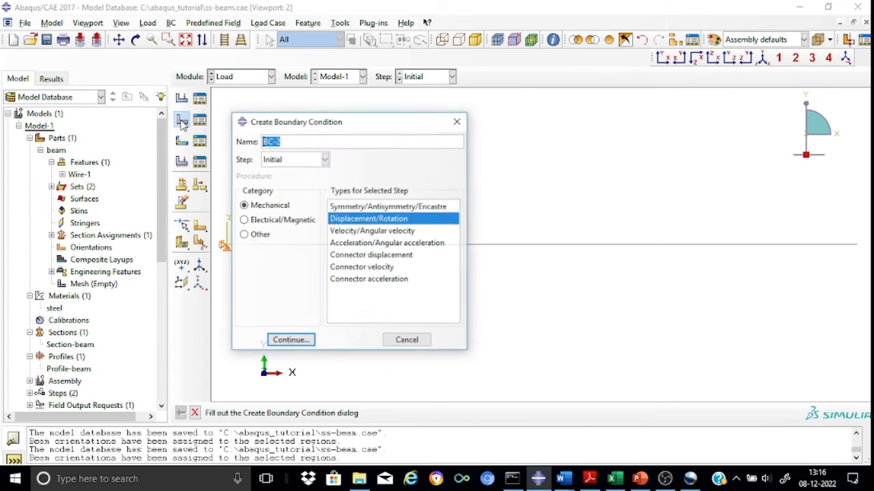
pyautogui.click(286, 141)
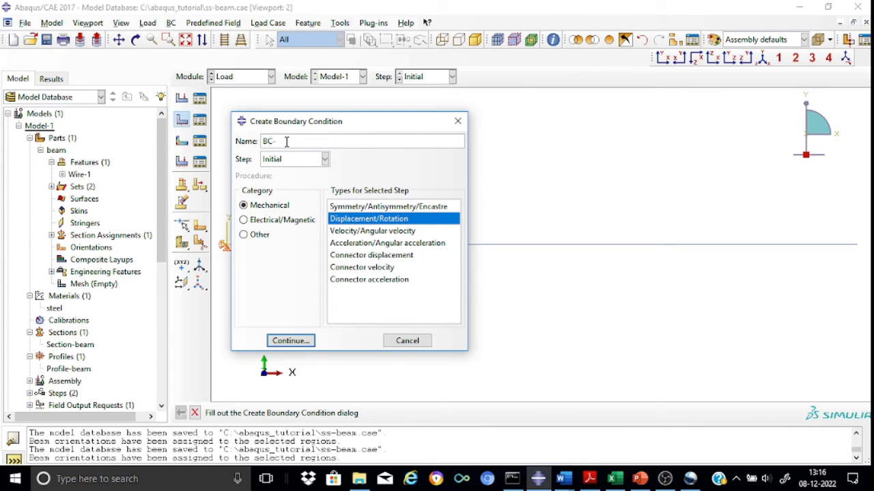
pyautogui.write('-rolled')
pyautogui.click(290, 341)
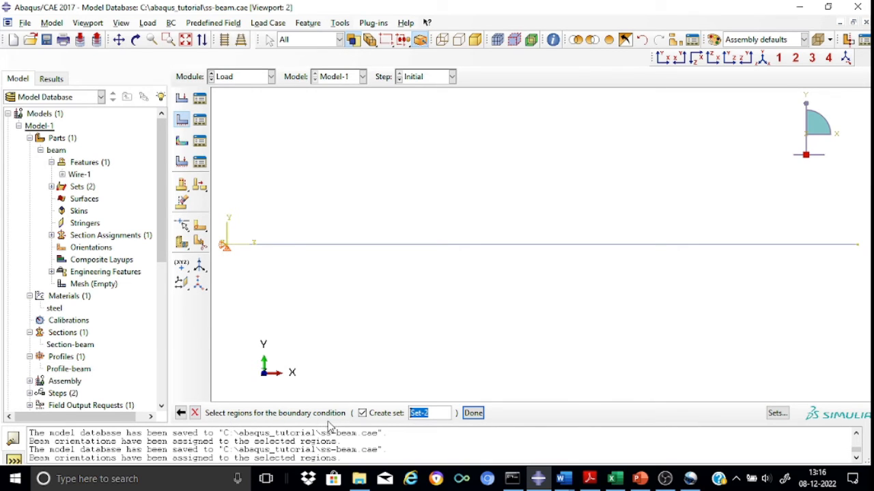
# Apply BC-rolled to the beam's right end point, restraining only U2, and review the list of boundary conditions.
pyautogui.click(858, 247)
pyautogui.click(474, 415)
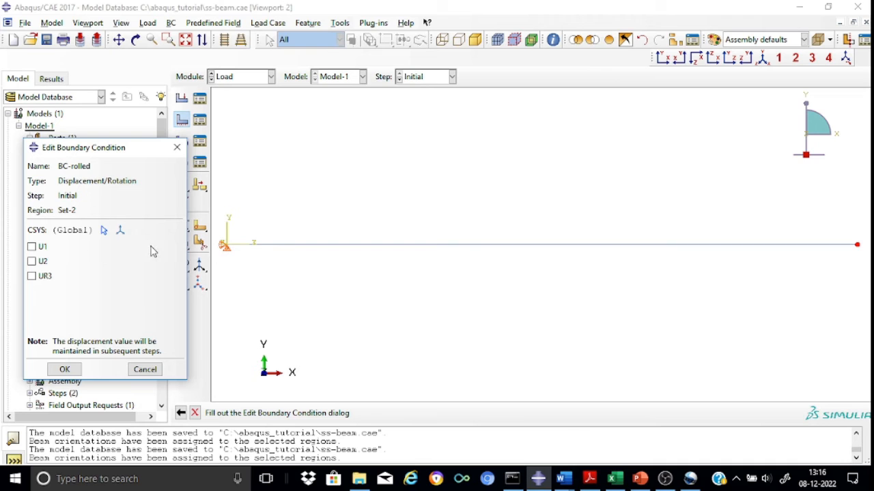
pyautogui.click(34, 263)
pyautogui.click(65, 370)
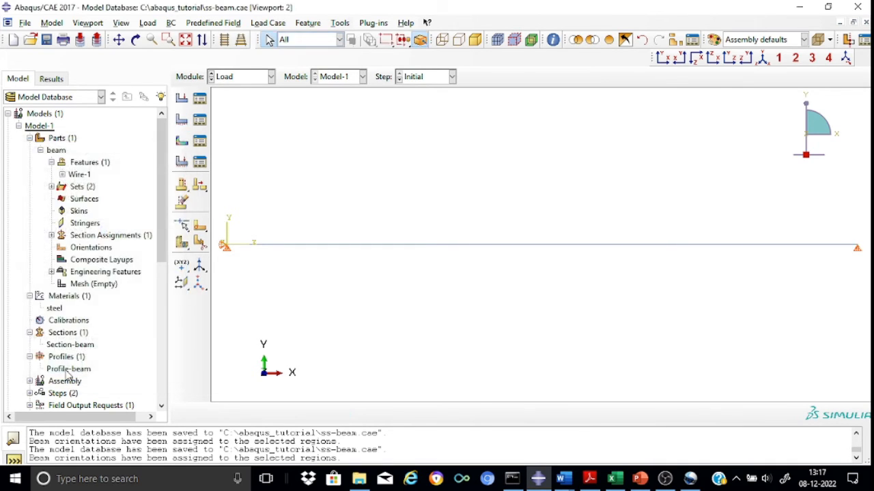
pyautogui.click(200, 121)
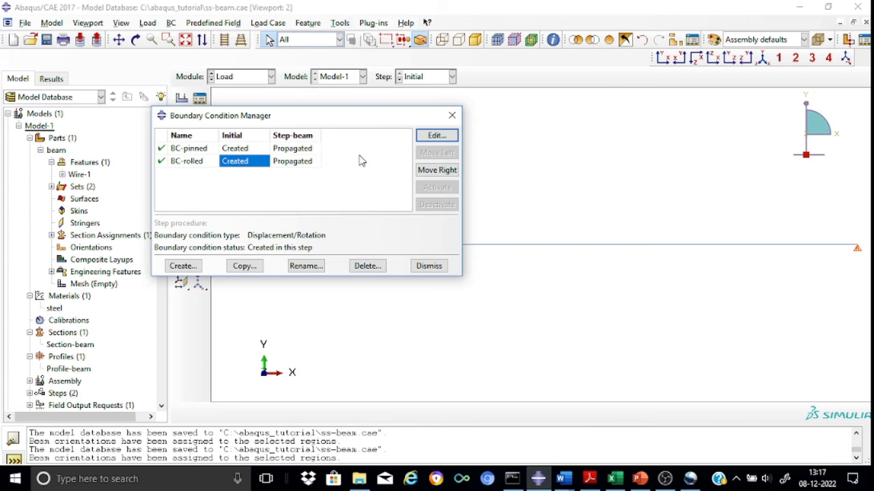
pyautogui.click(452, 118)
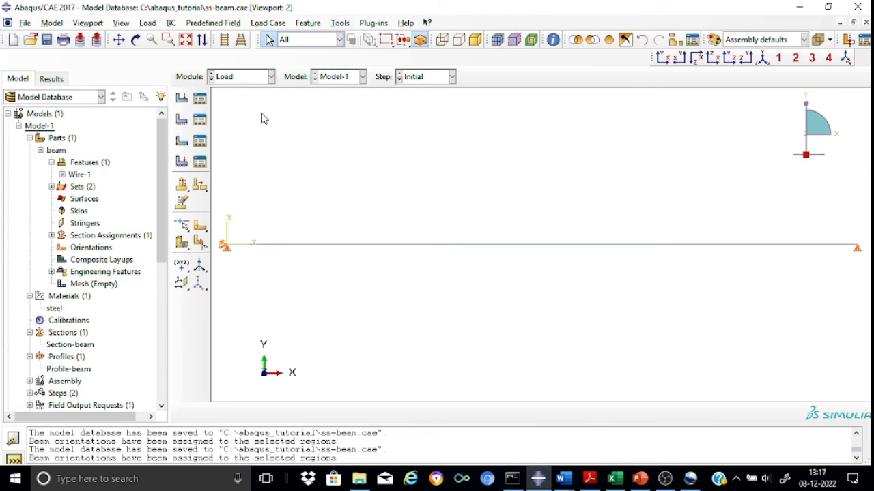
# Start a new load and name it Load-triangular.
pyautogui.click(181, 99)
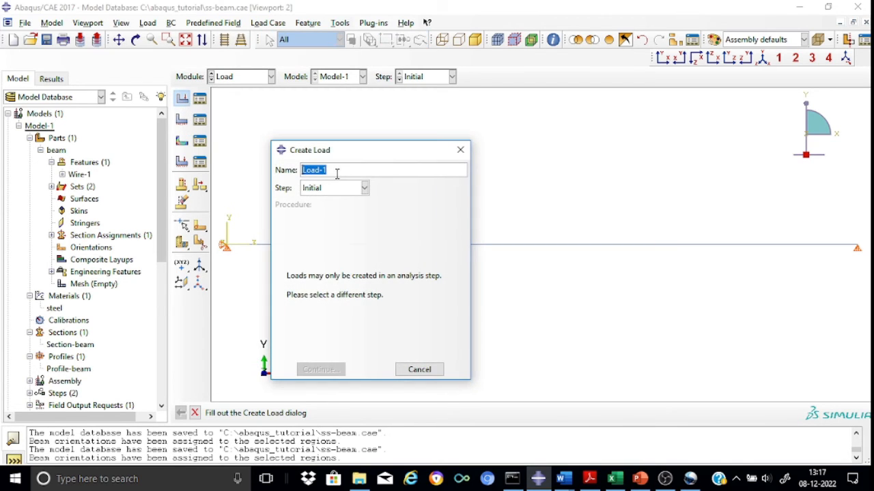
pyautogui.click(335, 171)
pyautogui.write('-beam')
pyautogui.press('BackSpace')
pyautogui.press('BackSpace')
pyautogui.press('BackSpace')
pyautogui.press('BackSpace')
pyautogui.press('BackSpace')
pyautogui.write('-triang')
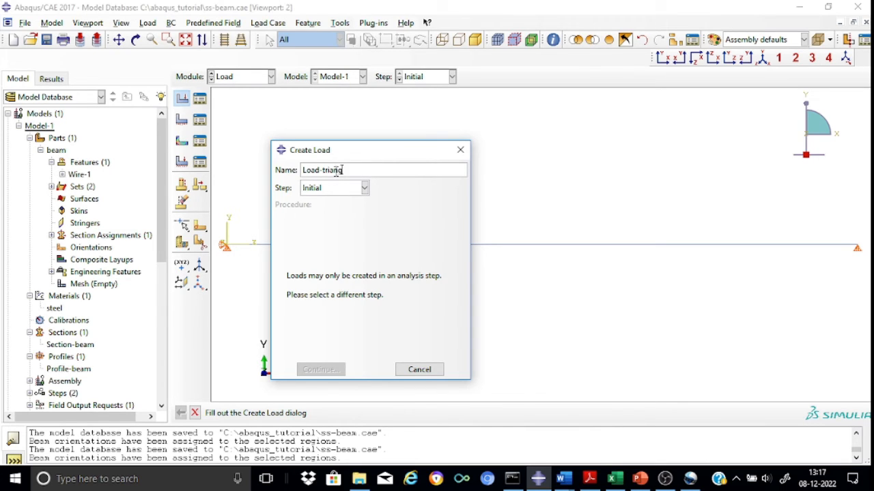
pyautogui.write('ular')
# Make the load a mechanical Line load in Step-beam and assign it to the whole beam.
pyautogui.click(365, 187)
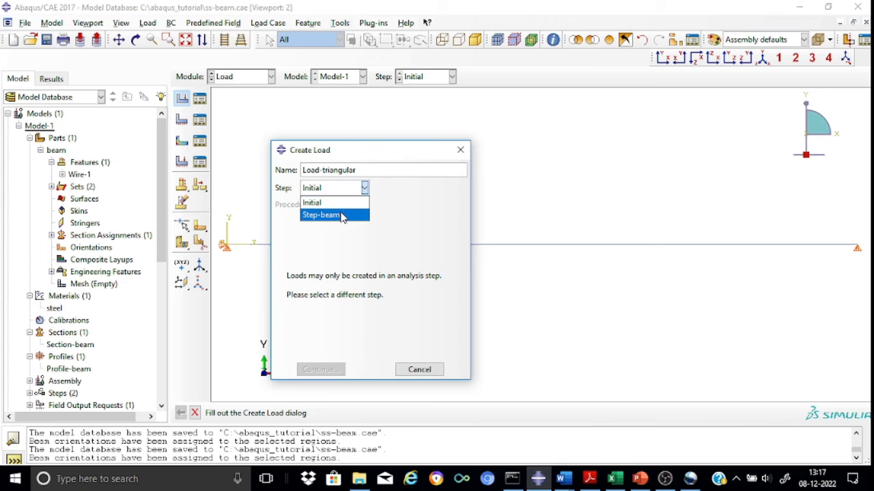
pyautogui.click(343, 216)
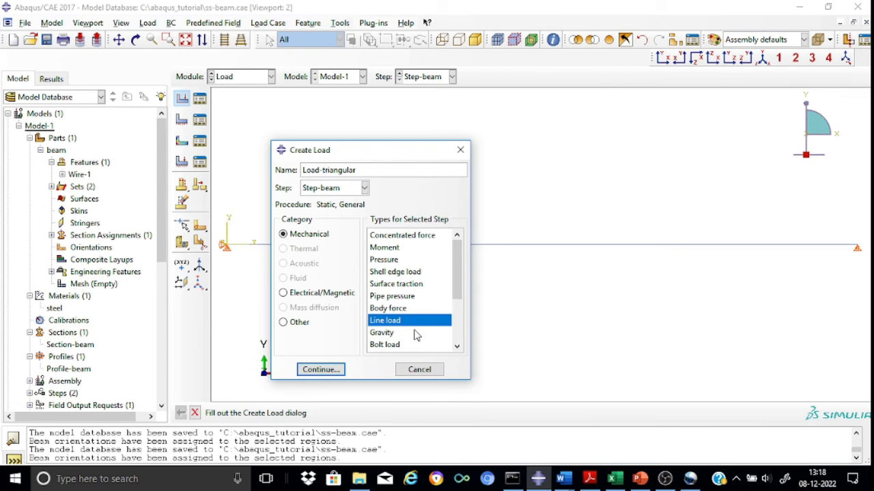
pyautogui.click(320, 370)
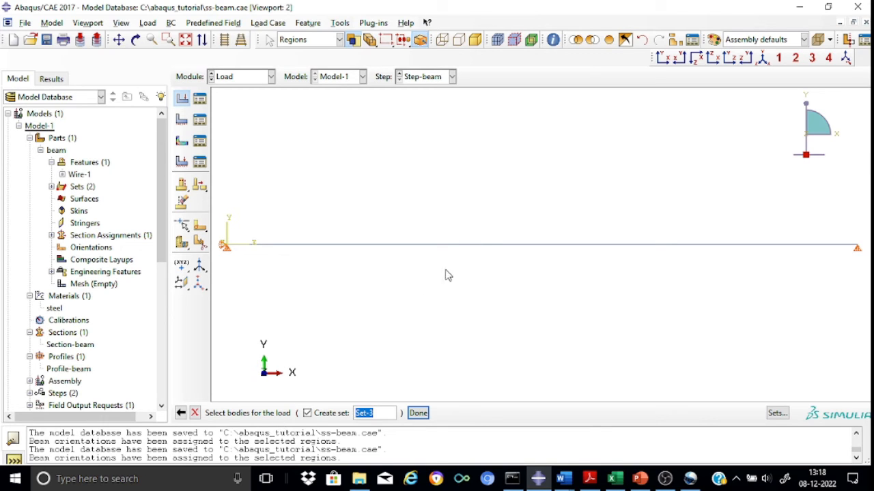
pyautogui.click(482, 247)
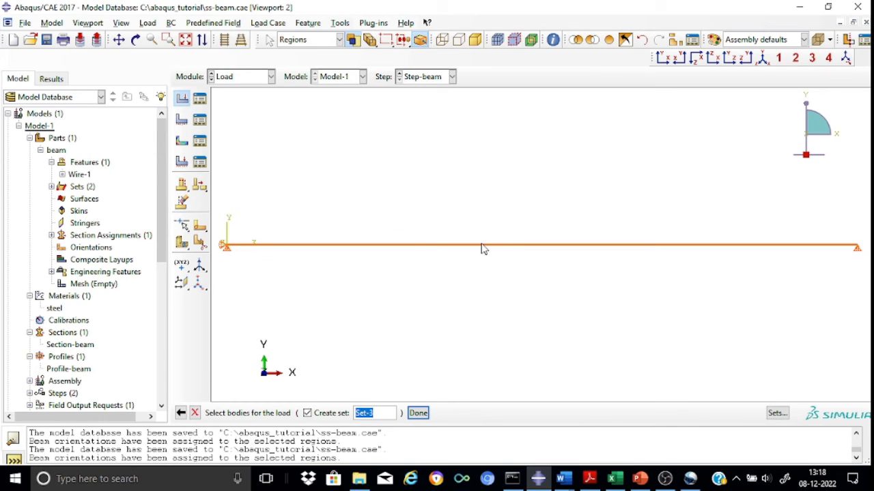
pyautogui.click(417, 413)
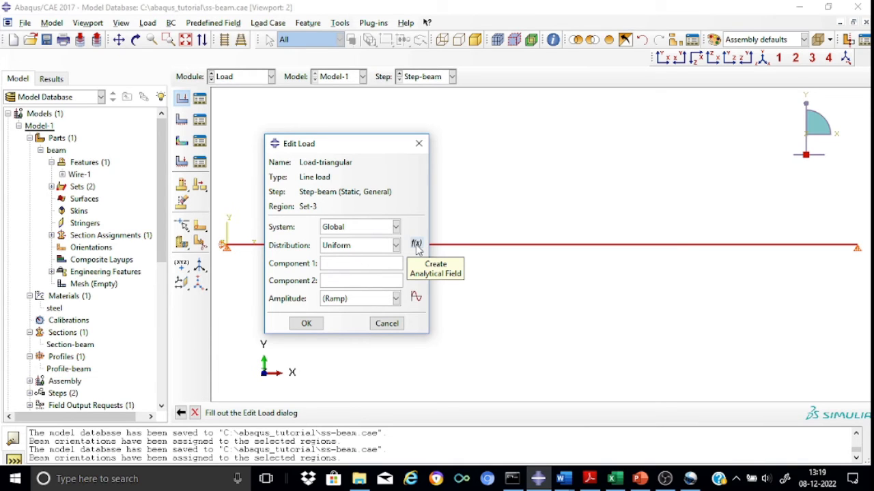
# Start an analytical expression field named AnalyticalField-beam for the load's distribution.
pyautogui.click(416, 244)
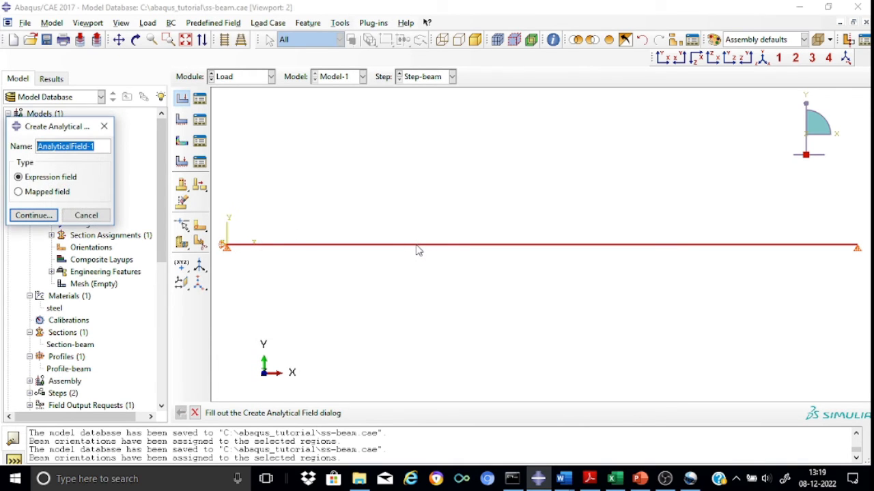
pyautogui.click(99, 146)
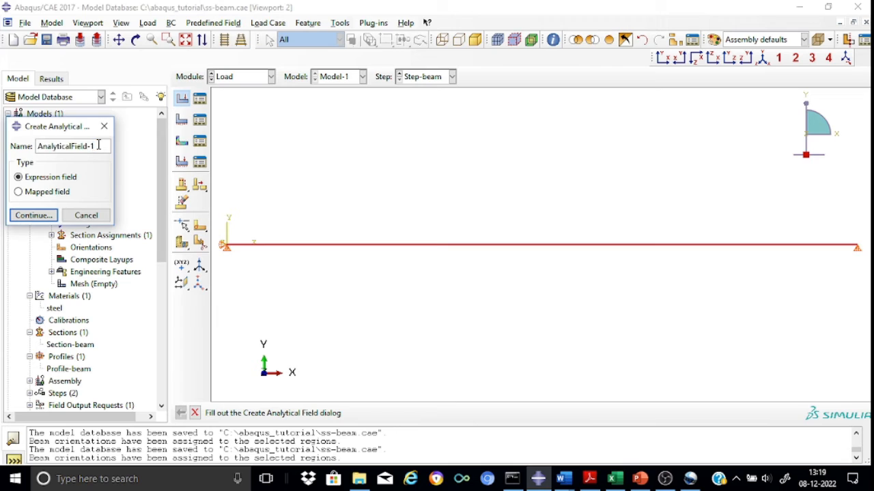
pyautogui.press('BackSpace')
pyautogui.write('beam')
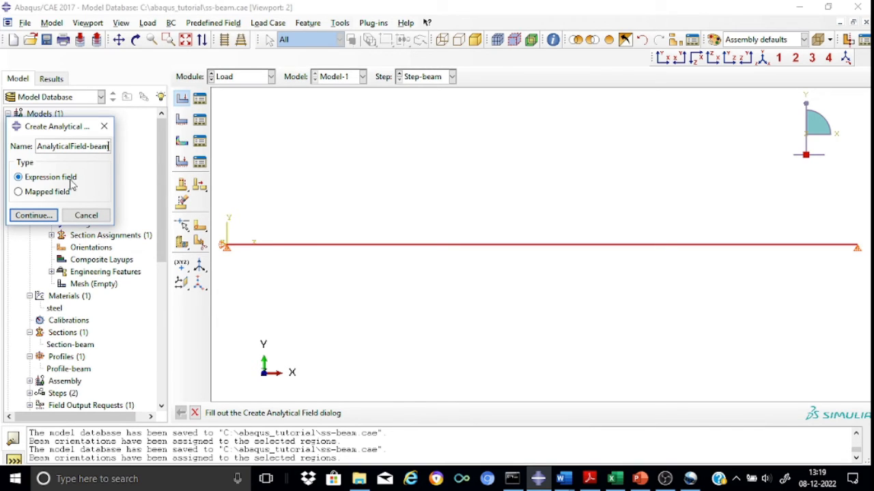
pyautogui.click(31, 215)
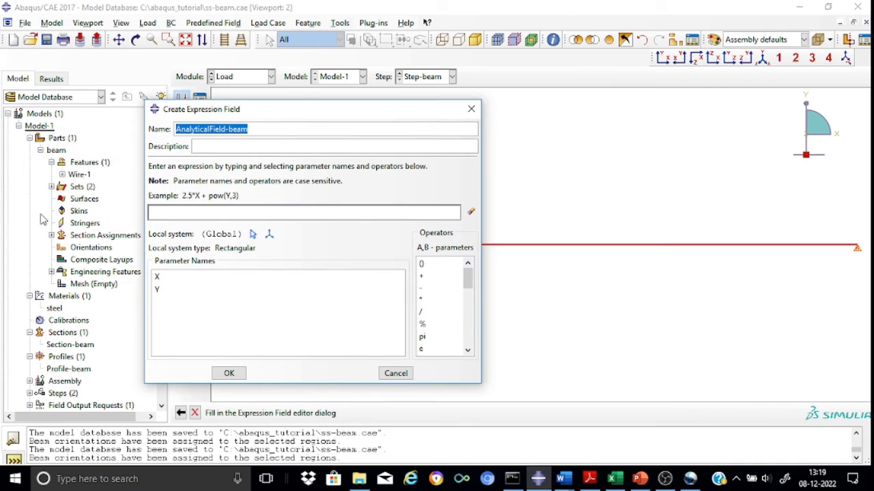
# Define AnalyticalField-beam with the expression 1.6667 * X.
pyautogui.click(163, 213)
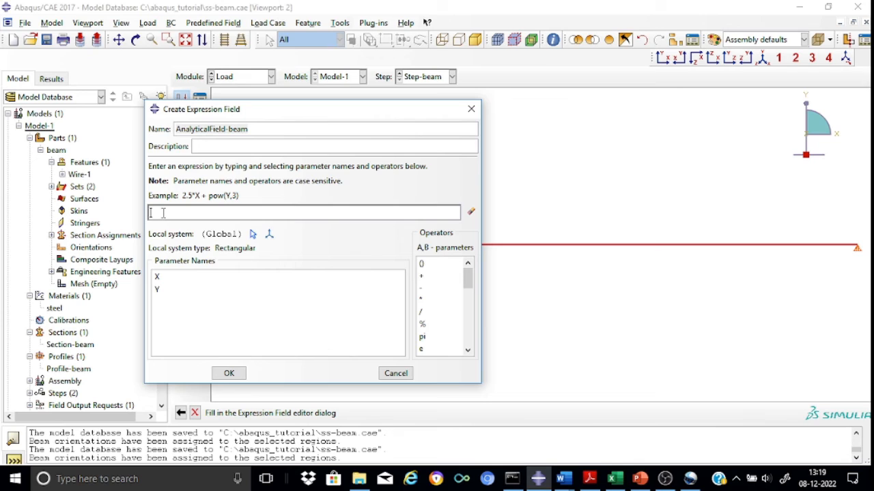
pyautogui.write('1.6667')
pyautogui.click(421, 302)
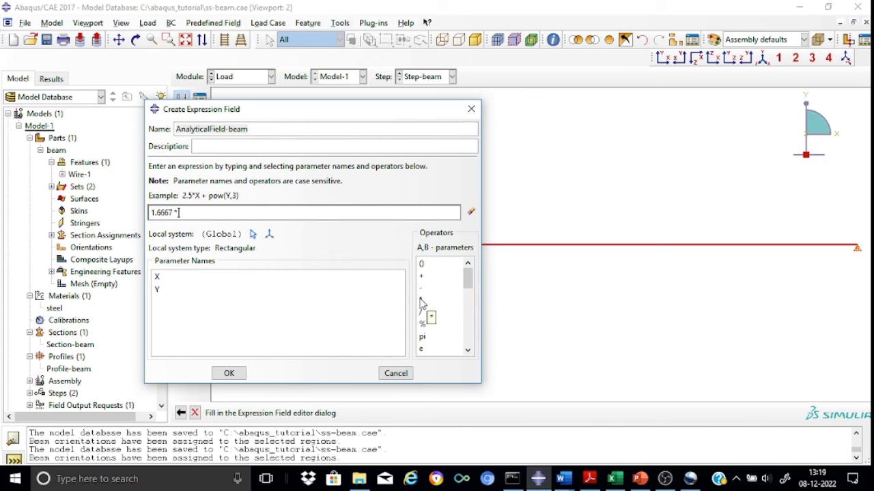
pyautogui.write('X')
pyautogui.click(231, 373)
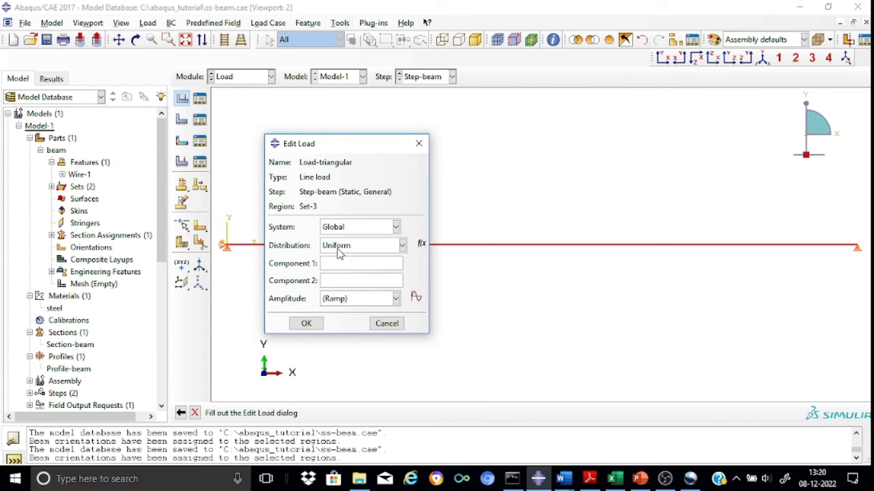
# Set the line load's distribution to AnalyticalField-beam with Component 1 as 0 and Component 2 as -1.
pyautogui.click(403, 246)
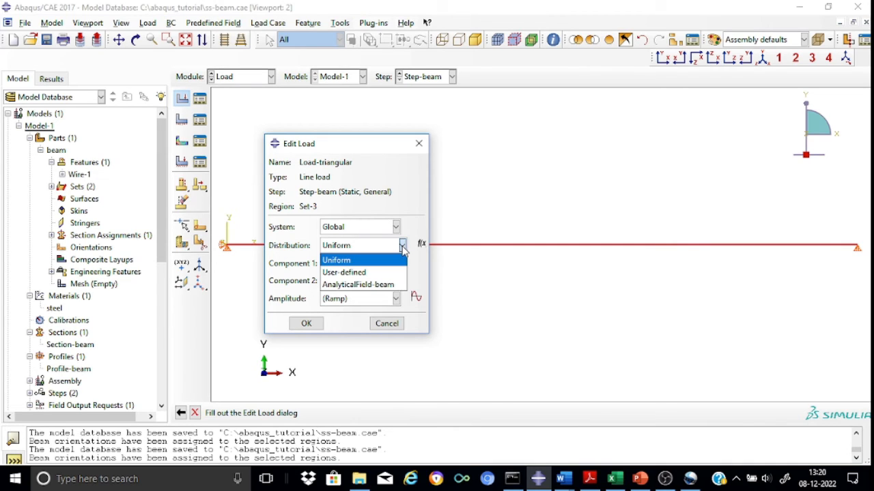
pyautogui.click(374, 285)
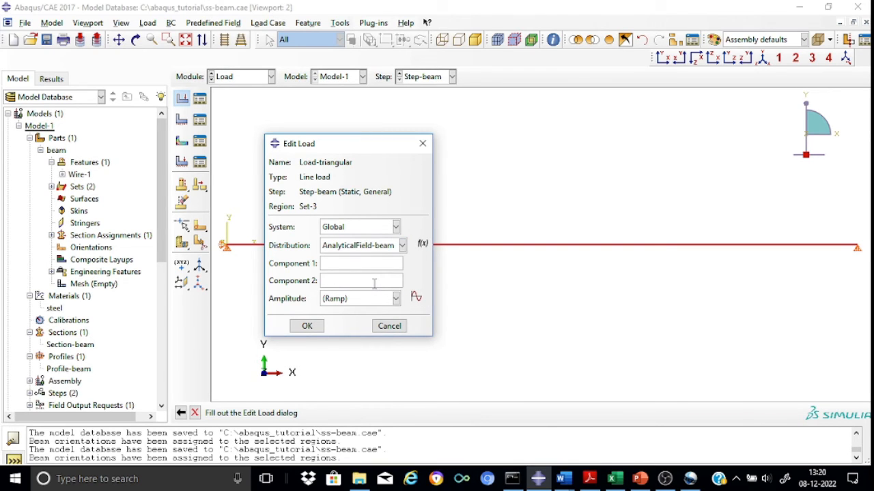
pyautogui.click(340, 264)
pyautogui.write('0')
pyautogui.click(336, 279)
pyautogui.write('-1')
pyautogui.click(307, 326)
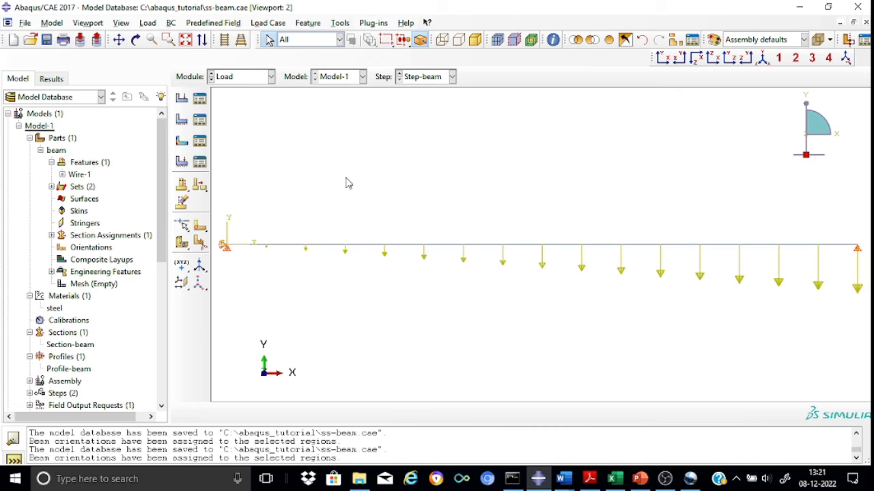
# Switch to the Mesh module and try to seed the beam's part instance in the assembly.
pyautogui.click(270, 77)
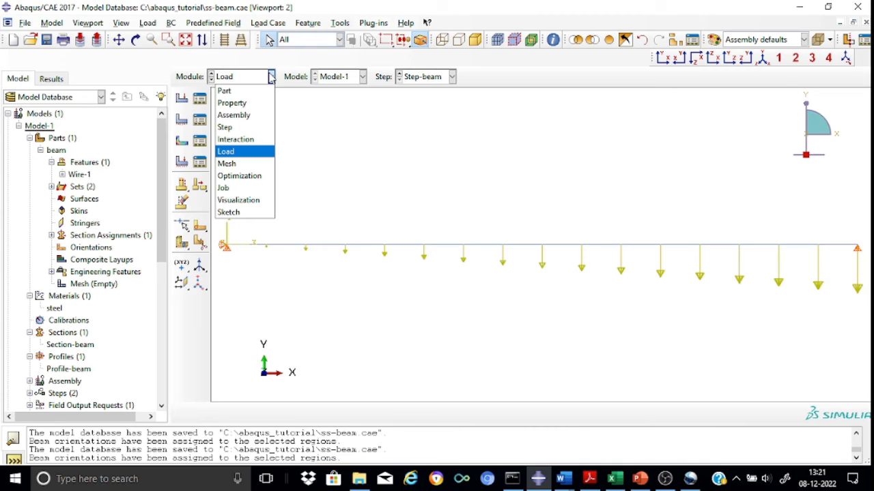
pyautogui.click(241, 169)
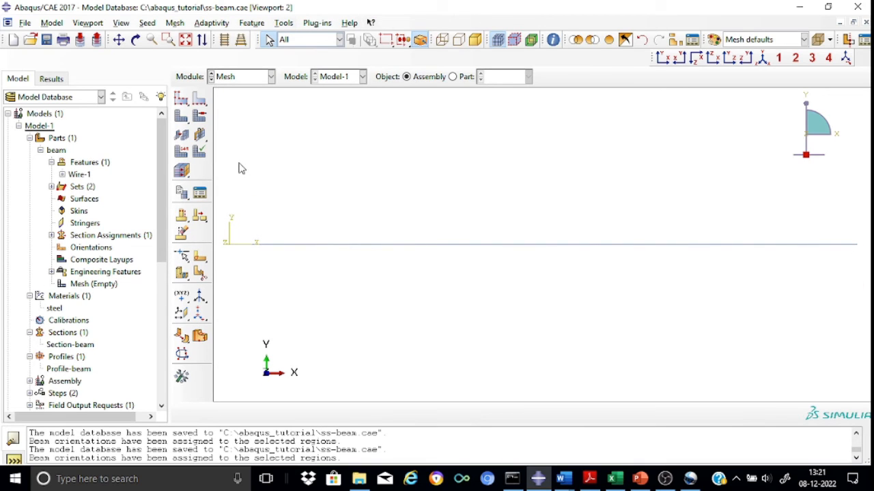
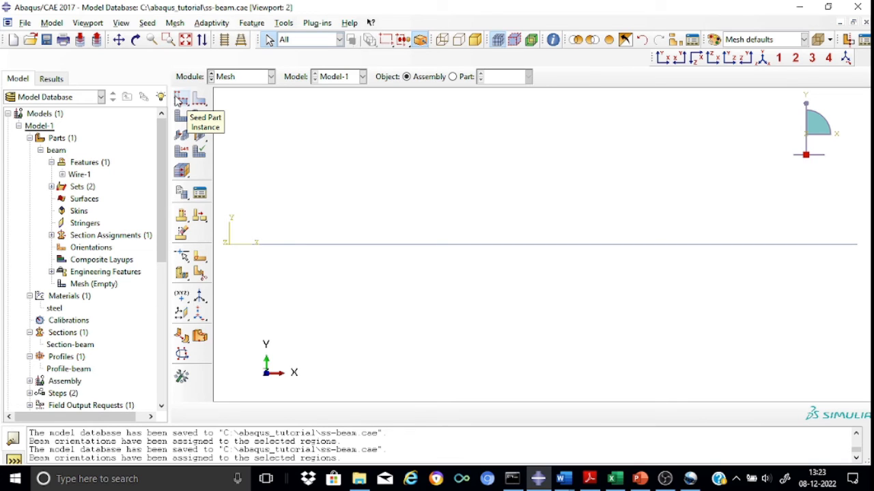
pyautogui.click(180, 99)
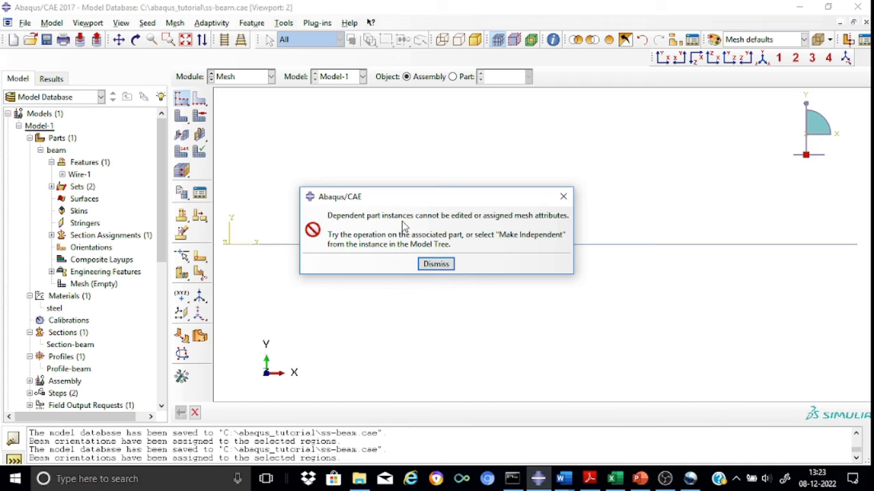
pyautogui.click(562, 199)
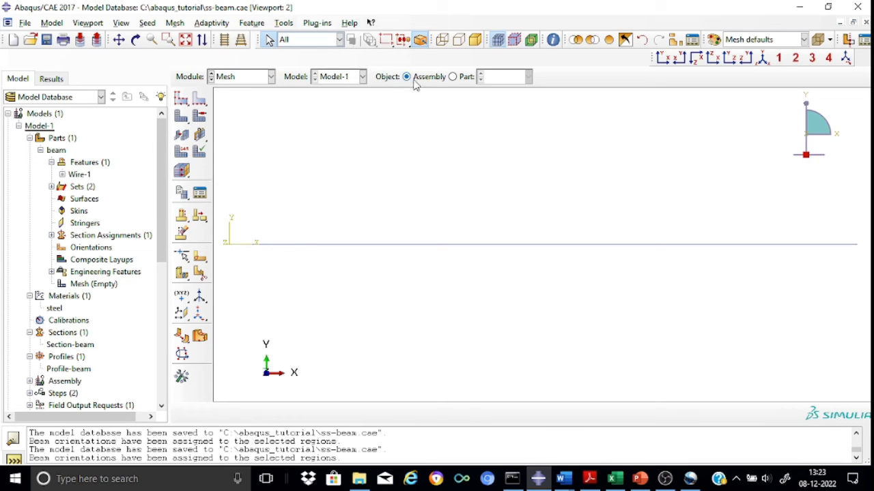
# Change the mesh object to the beam part and seed it with an approximate global size of 0.1.
pyautogui.click(454, 79)
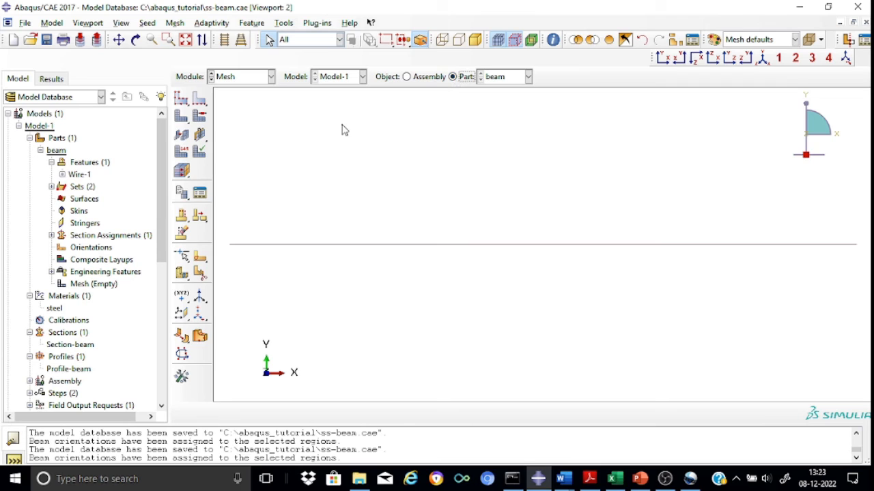
pyautogui.click(180, 99)
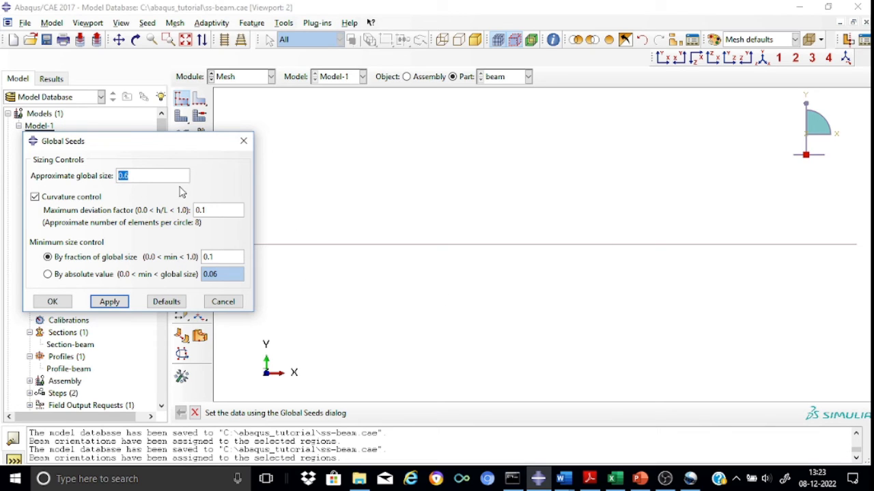
pyautogui.click(138, 175)
pyautogui.press('BackSpace')
pyautogui.write('1')
pyautogui.click(107, 302)
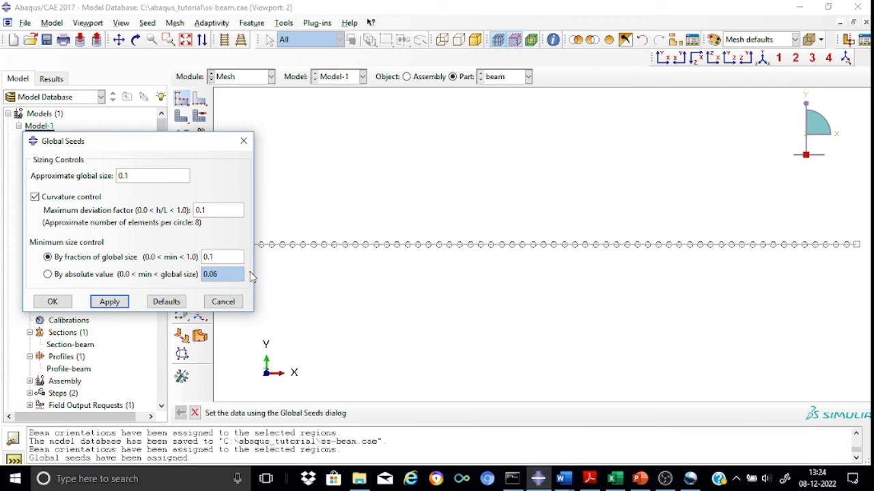
pyautogui.click(50, 302)
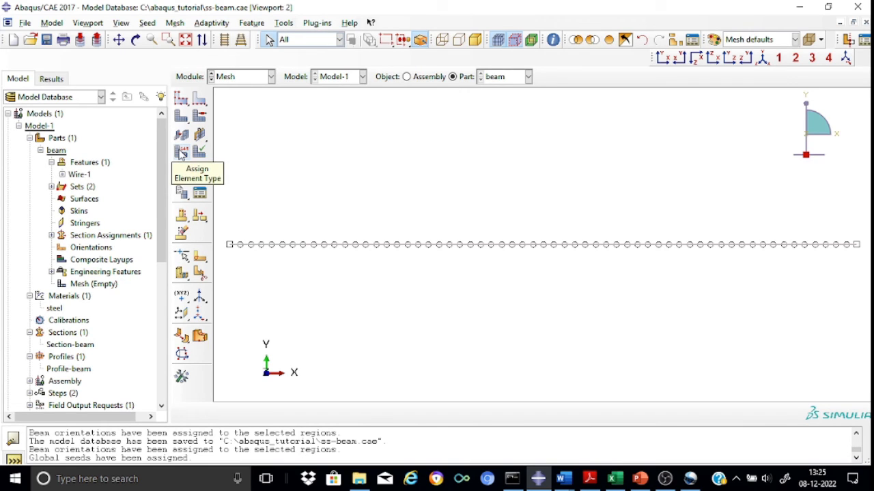
# Assign the Standard, linear Beam element type with shear-flexible formulation to the beam wire and mesh the part.
pyautogui.click(181, 153)
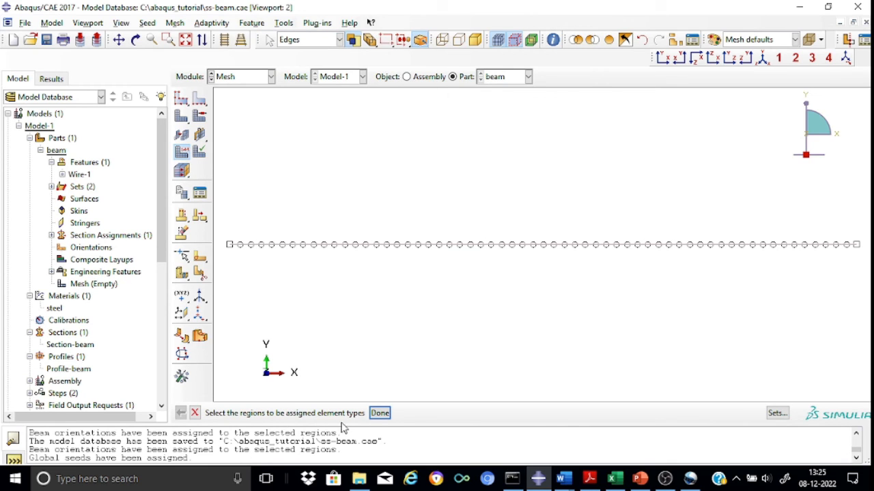
pyautogui.click(418, 249)
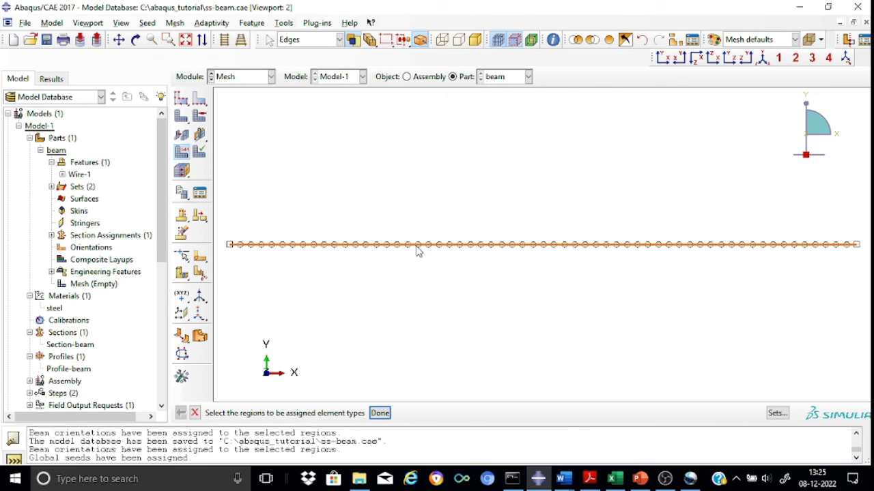
pyautogui.click(379, 414)
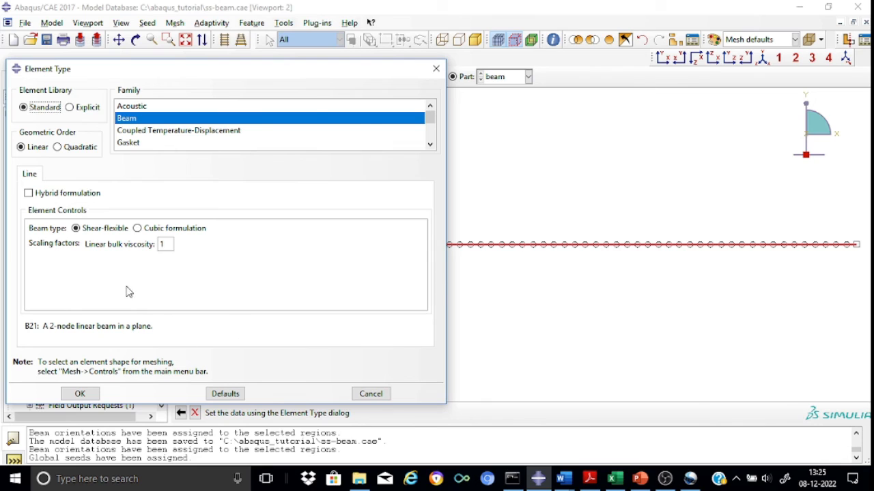
pyautogui.click(53, 107)
pyautogui.click(80, 395)
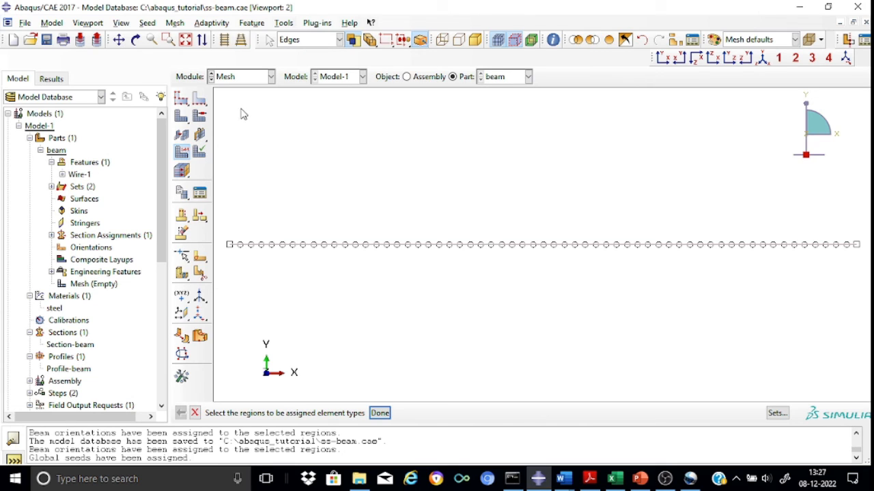
pyautogui.click(183, 118)
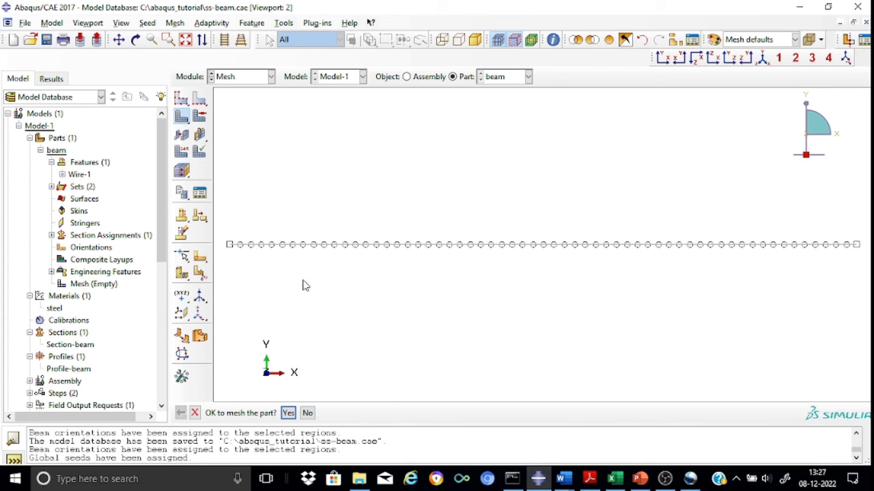
pyautogui.click(288, 414)
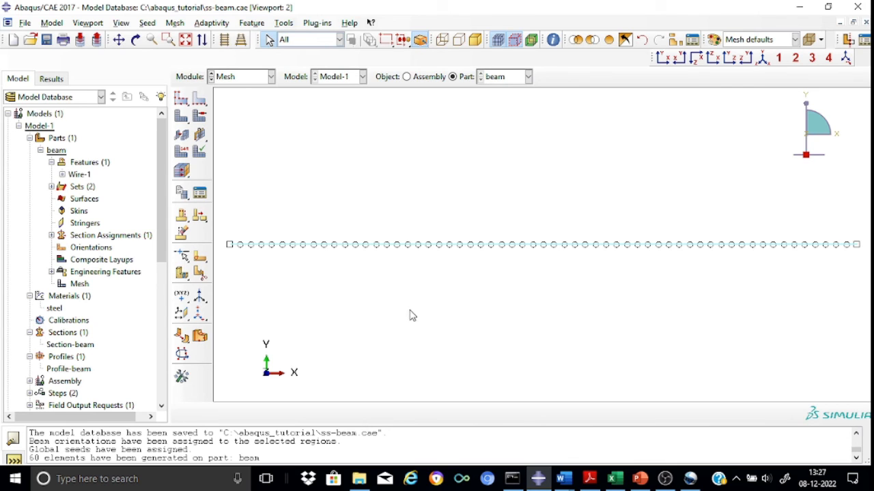
# Switch to the Job module and create a full-analysis job named Job-beam from Model-1.
pyautogui.click(272, 77)
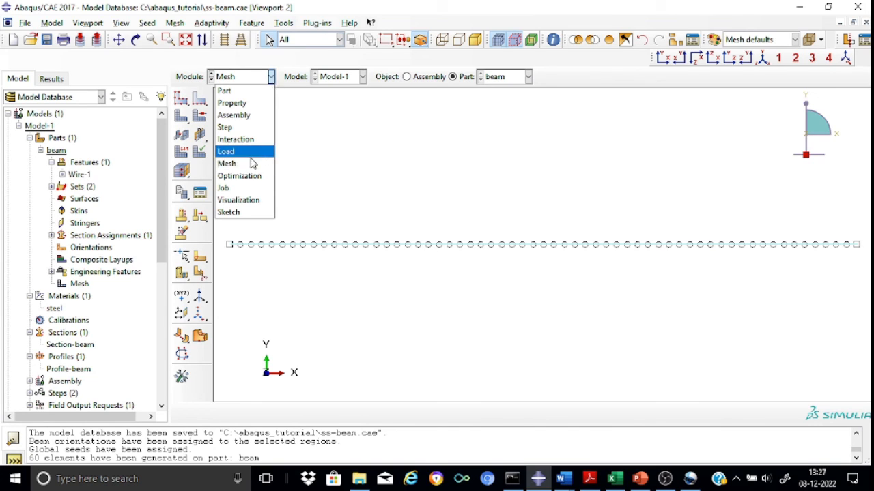
pyautogui.click(232, 191)
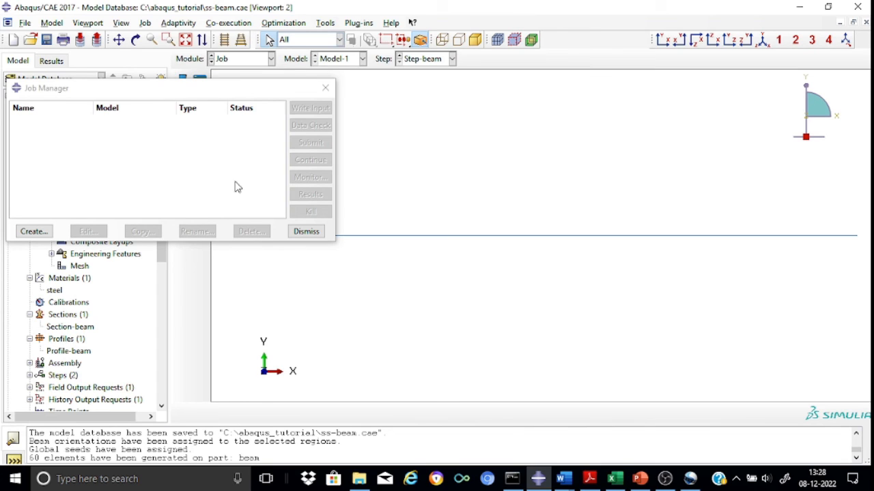
pyautogui.click(34, 231)
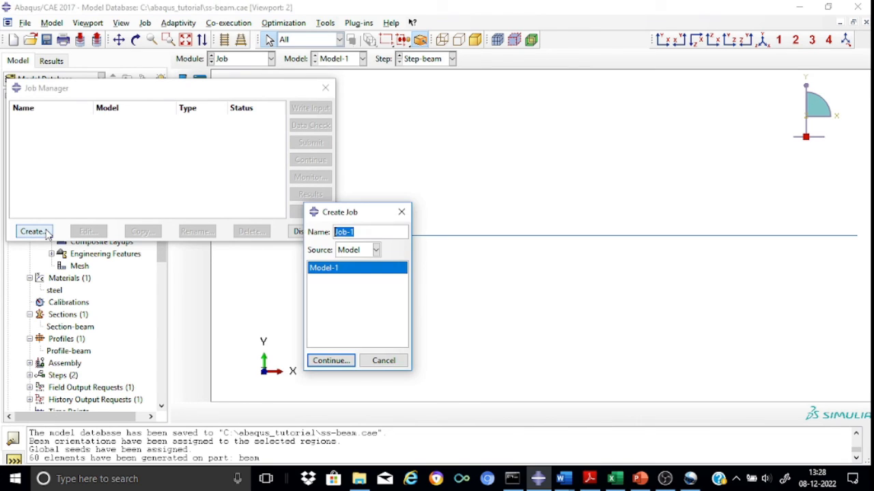
pyautogui.click(354, 233)
pyautogui.write('BEAM')
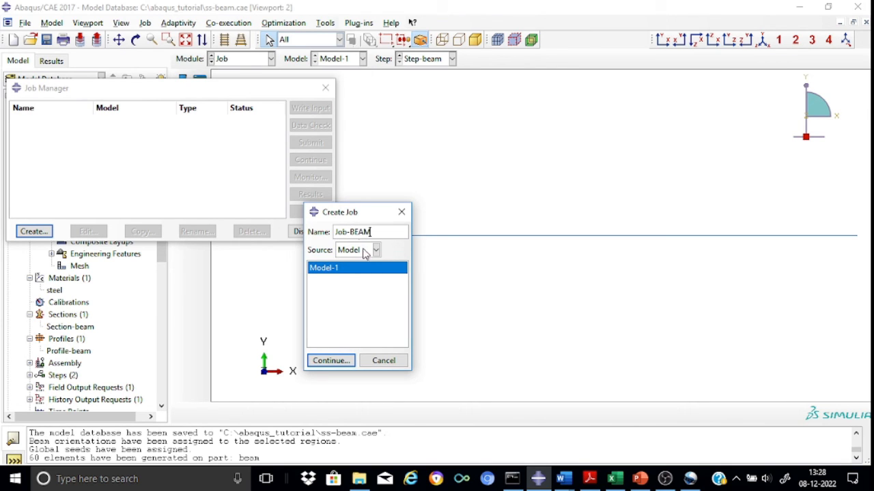
pyautogui.press('BackSpace')
pyautogui.press('BackSpace')
pyautogui.press('BackSpace')
pyautogui.press('BackSpace')
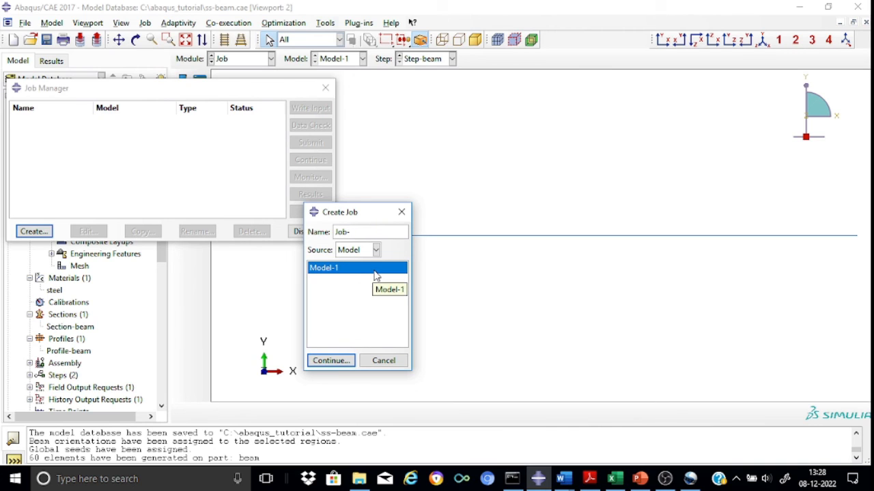
pyautogui.write('beam')
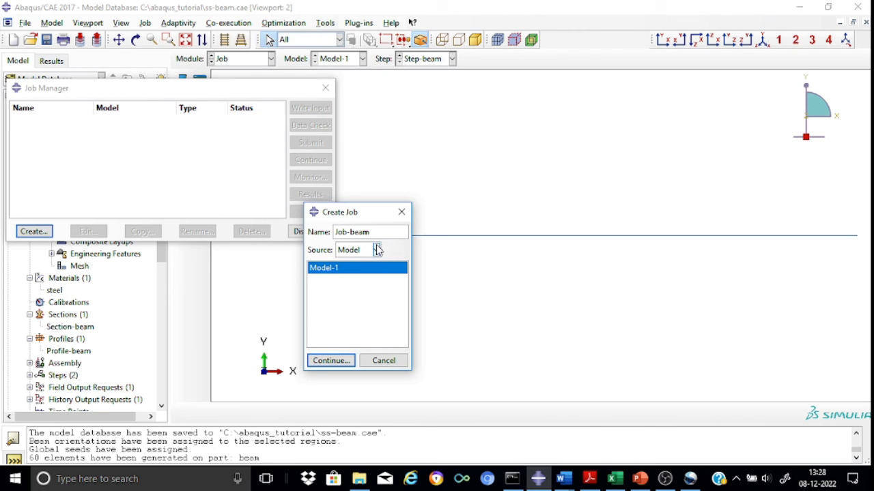
pyautogui.click(377, 250)
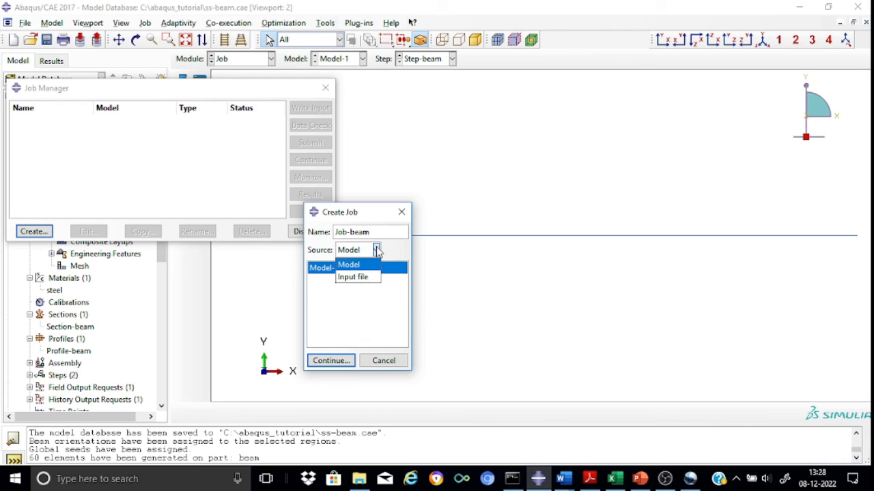
pyautogui.click(377, 250)
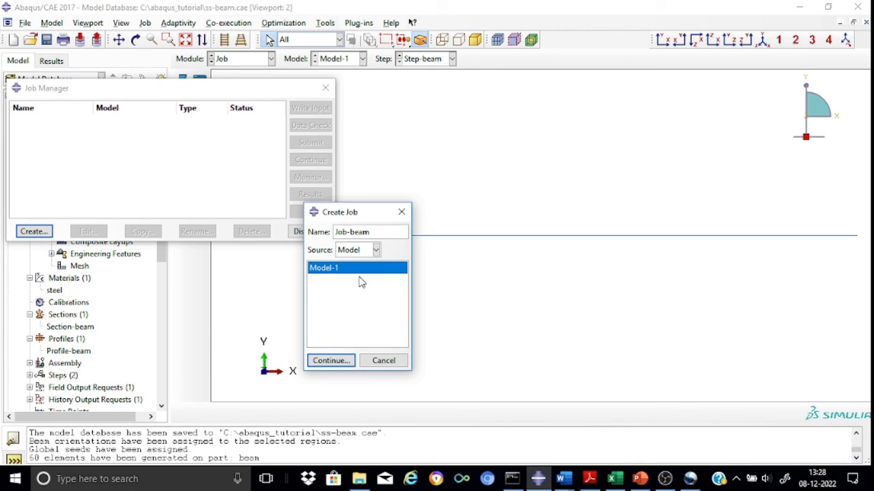
pyautogui.click(345, 359)
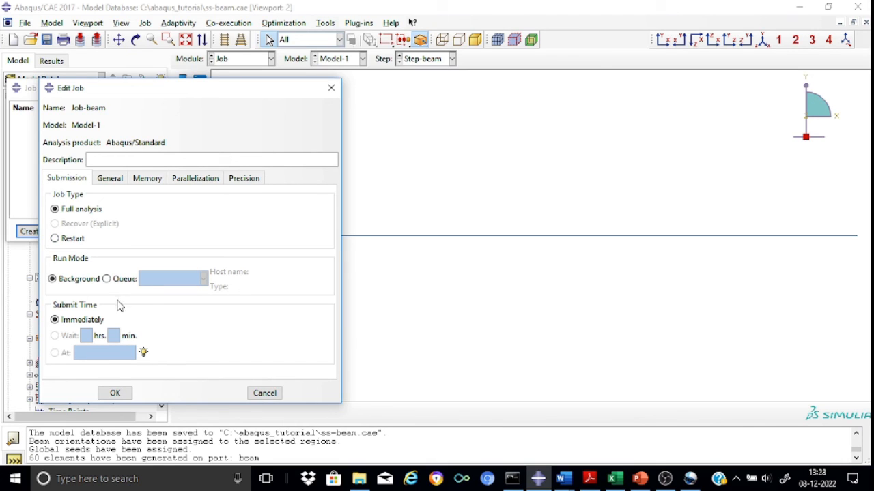
pyautogui.click(115, 394)
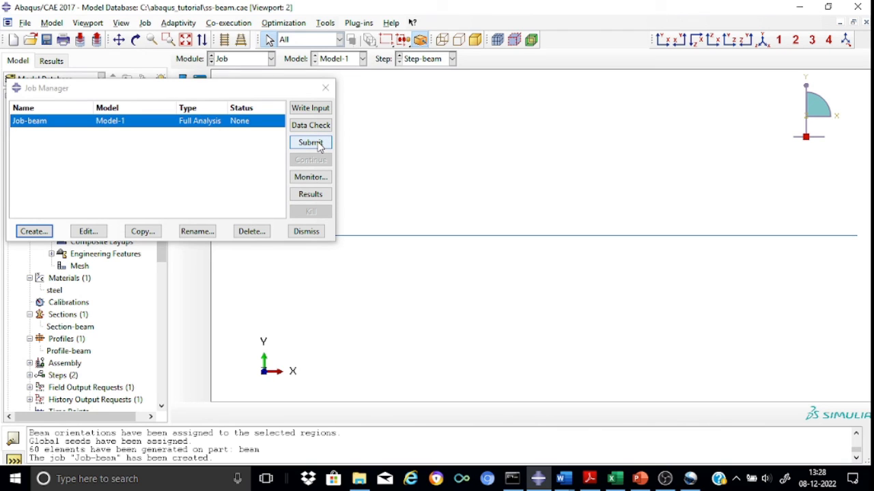
pyautogui.click(325, 89)
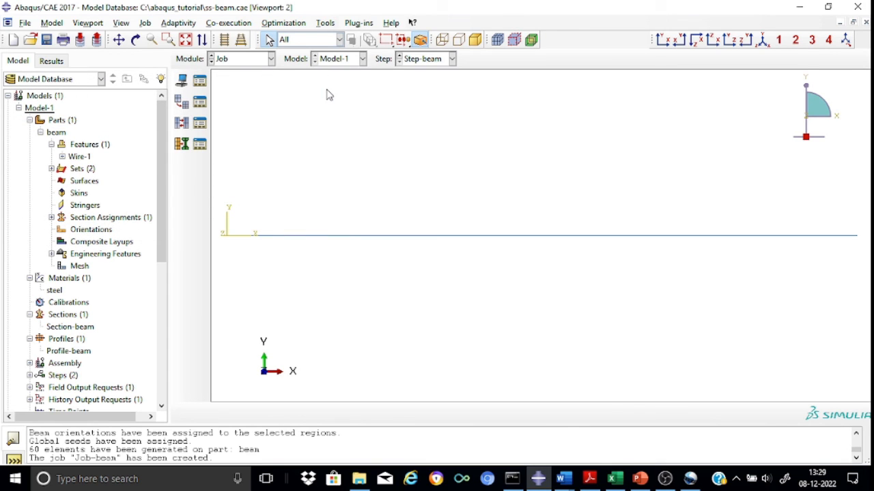
# Switch to the Step module and create a field output request named F-Output-beam for Step-beam.
pyautogui.click(271, 58)
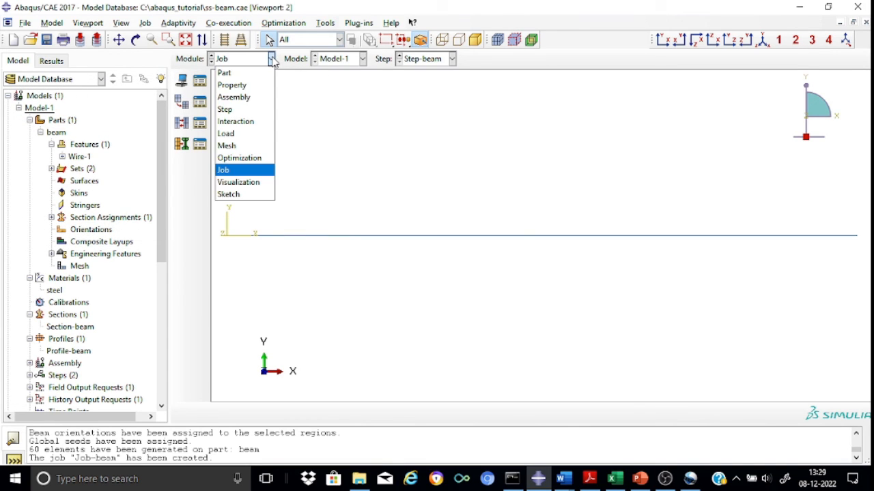
pyautogui.click(226, 109)
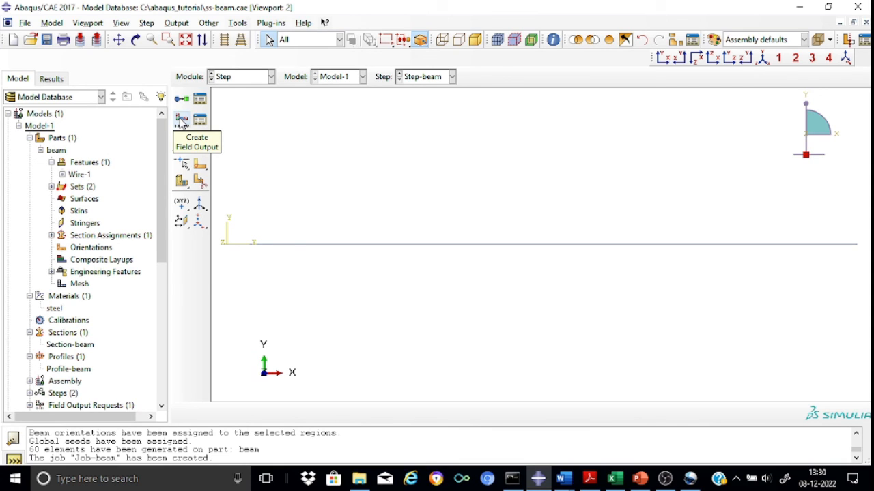
pyautogui.click(180, 121)
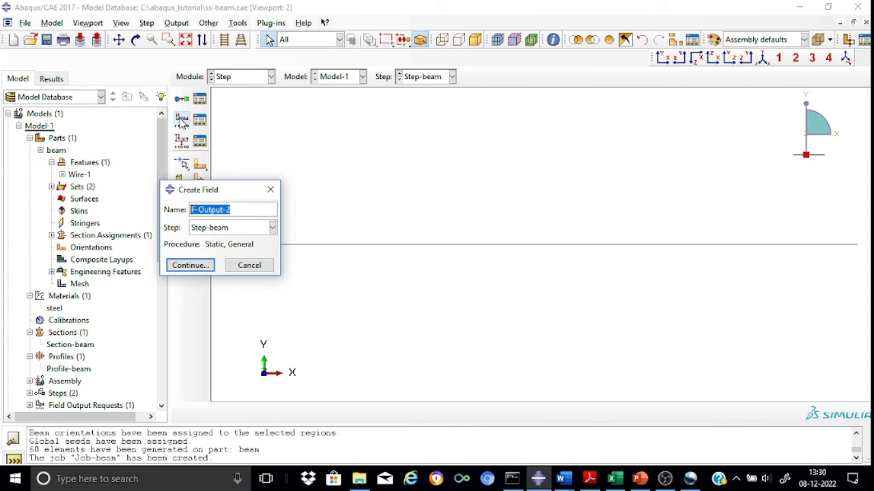
pyautogui.click(237, 213)
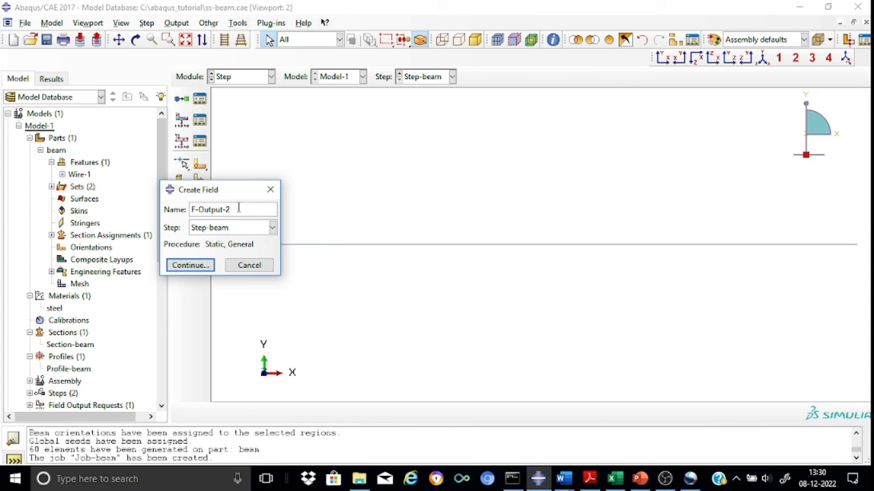
pyautogui.press('BackSpace')
pyautogui.write('beam')
pyautogui.click(202, 266)
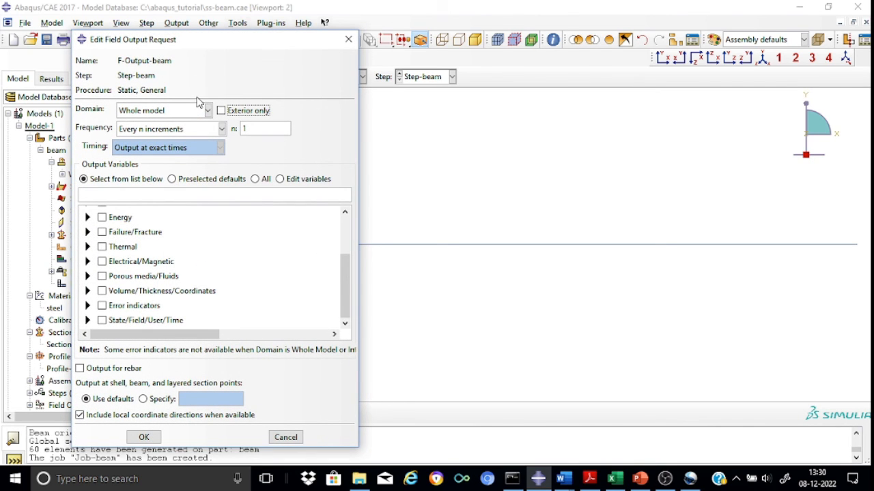
# Include the Forces/Reactions output variables in the request, but exclude RF, RT, RM, CF, SF, TF and VF.
pyautogui.moveTo(351, 272); pyautogui.dragTo(348, 226)
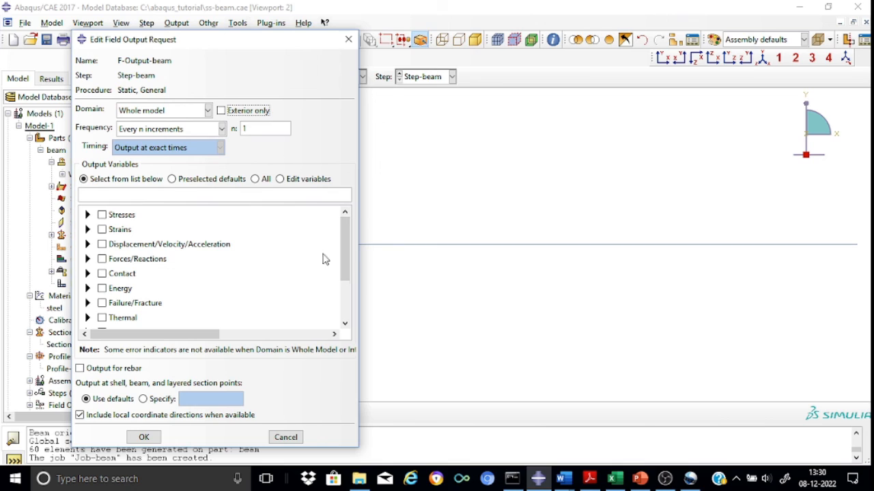
pyautogui.click(102, 259)
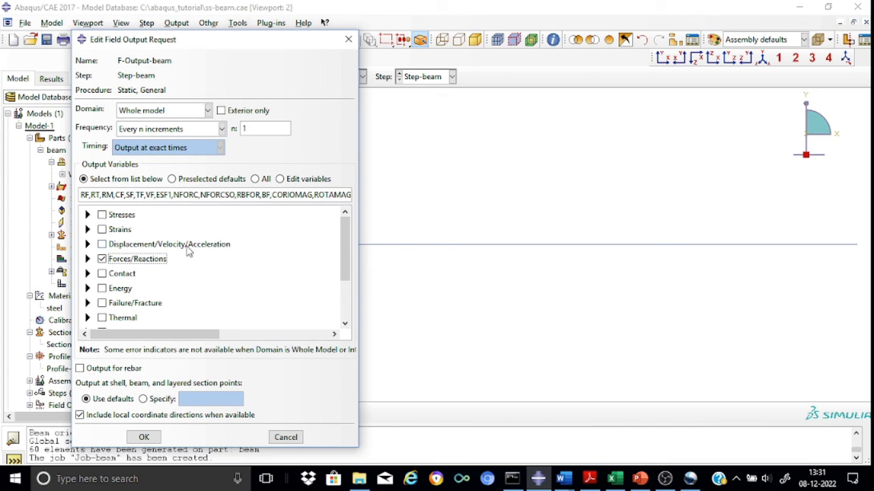
pyautogui.click(87, 259)
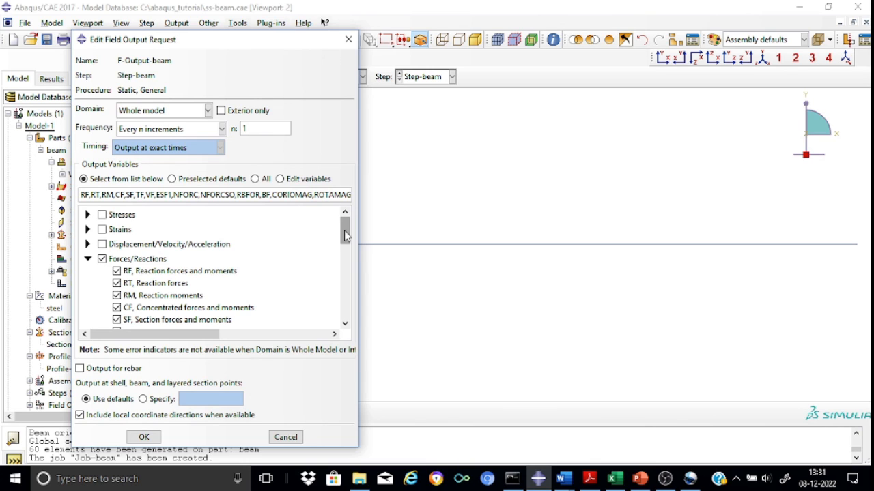
pyautogui.moveTo(345, 231); pyautogui.dragTo(345, 244)
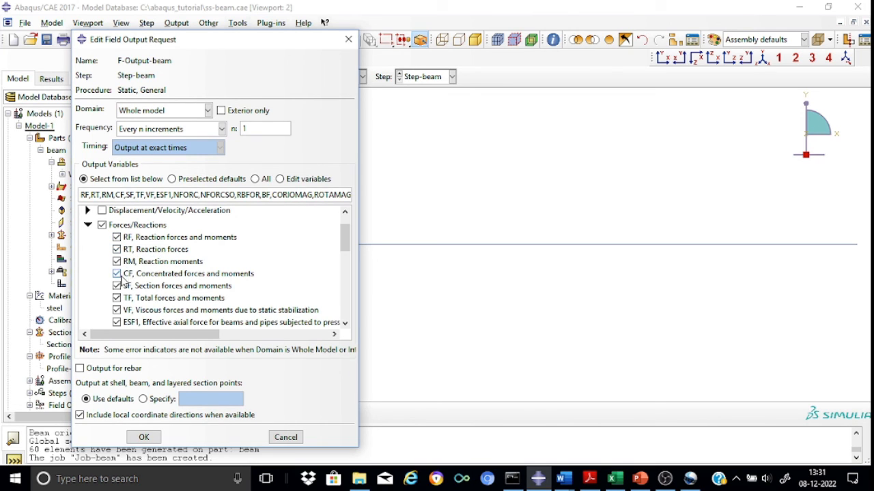
pyautogui.click(117, 238)
pyautogui.click(118, 251)
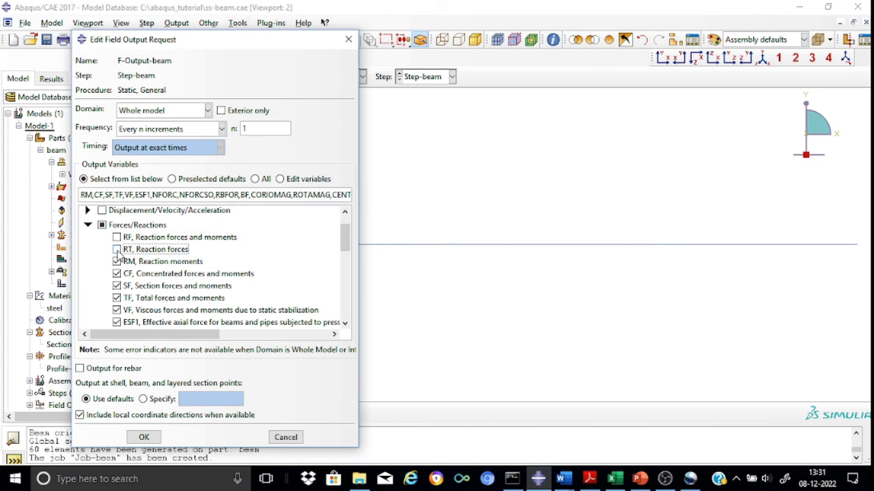
pyautogui.click(116, 262)
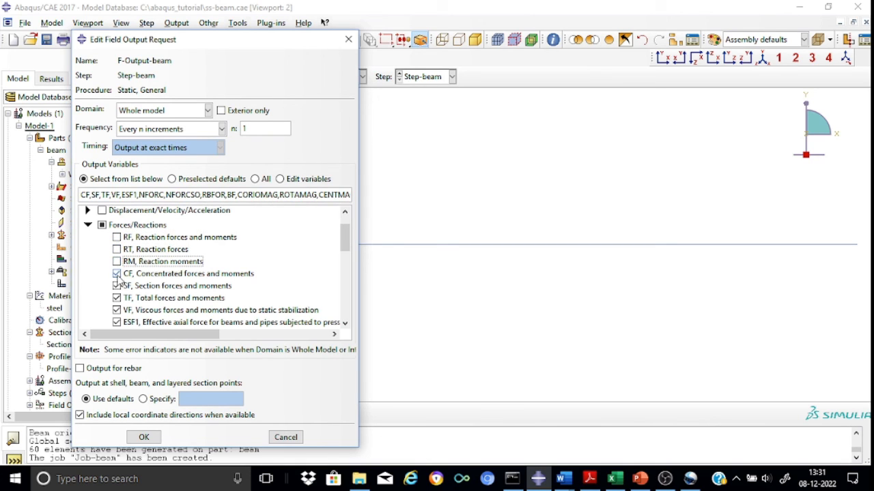
pyautogui.click(117, 274)
pyautogui.click(116, 286)
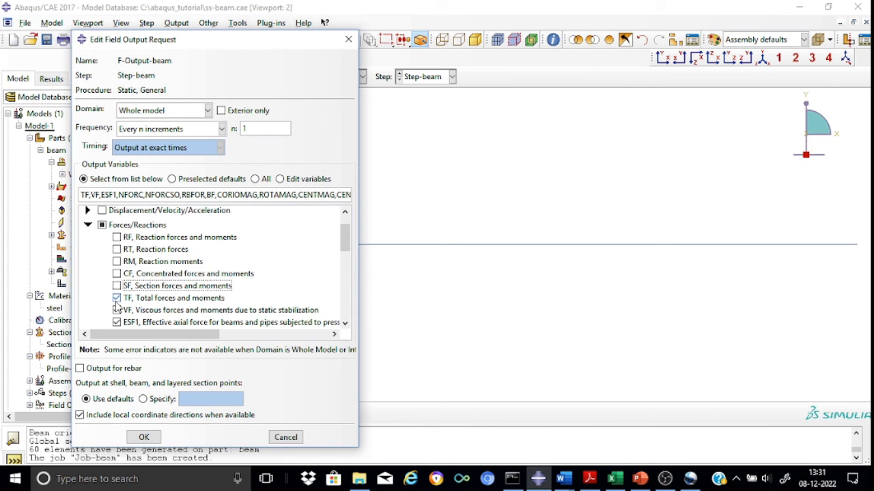
pyautogui.click(117, 298)
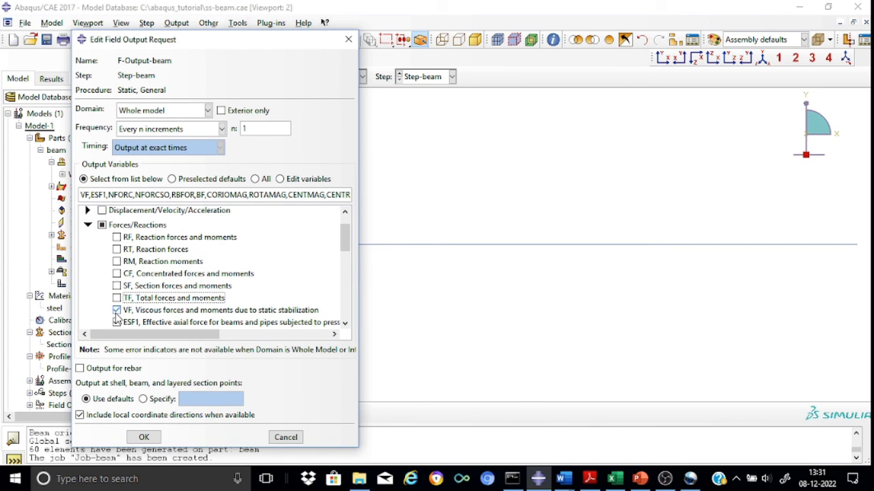
pyautogui.click(116, 310)
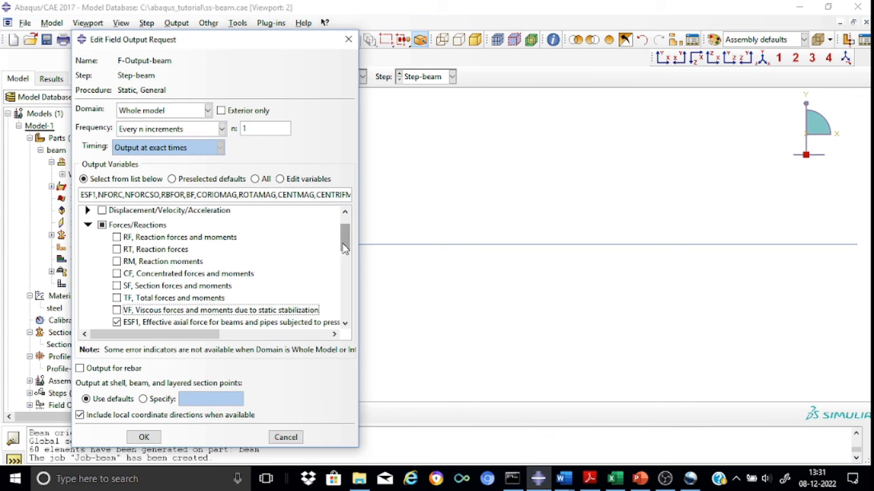
# Exclude ESF1, NFORC, RBFOR, BF, CORIOMAG and ROTAMAG from the Forces/Reactions output variables of the field output request.
pyautogui.moveTo(344, 235); pyautogui.dragTo(346, 267)
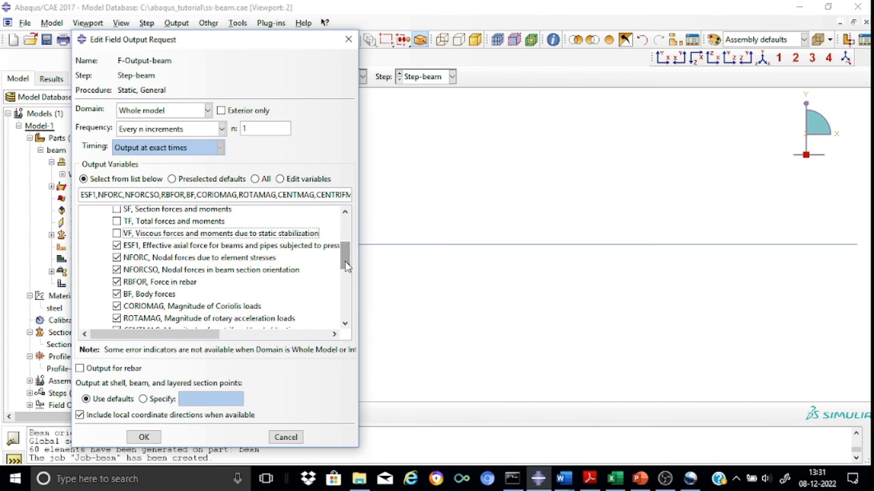
pyautogui.click(117, 245)
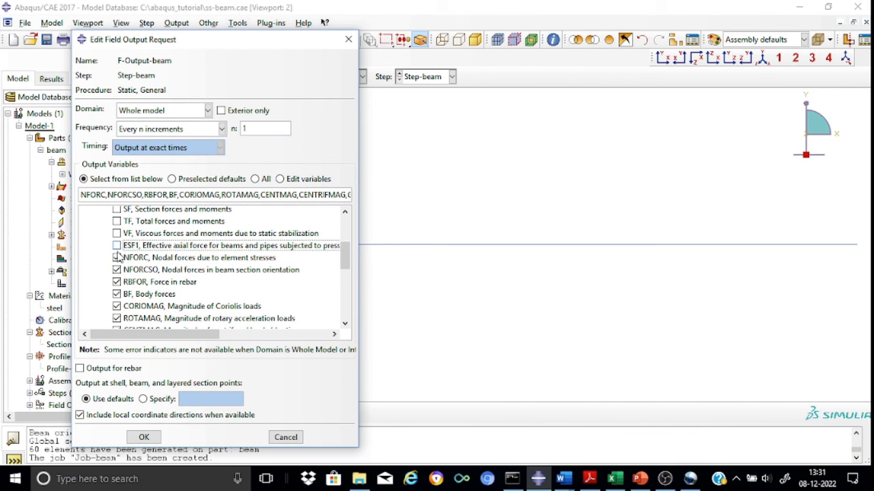
pyautogui.click(118, 257)
pyautogui.click(117, 258)
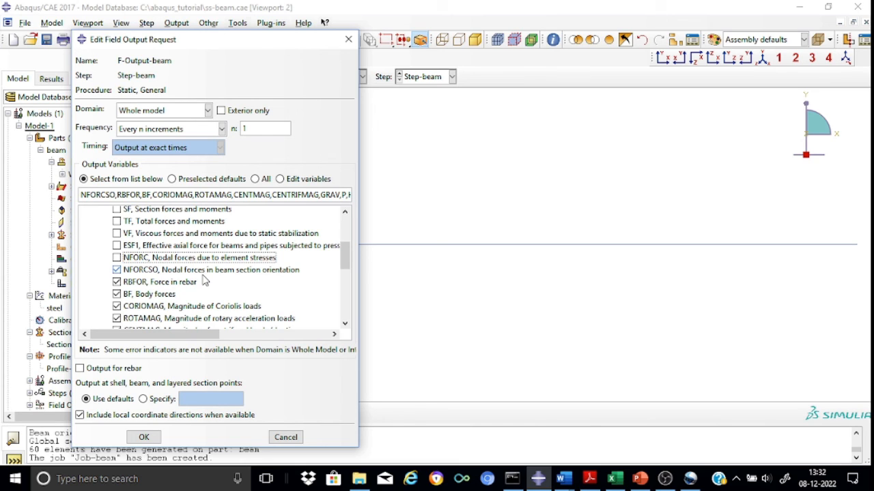
pyautogui.click(117, 282)
pyautogui.click(116, 294)
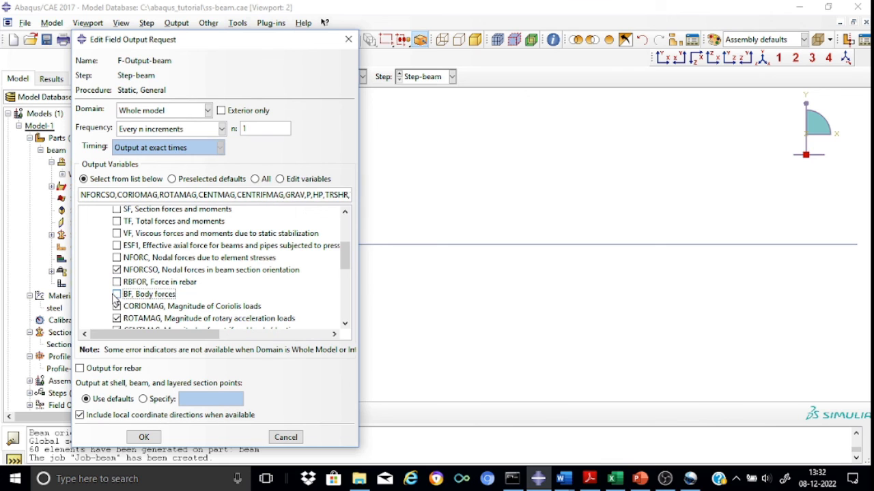
pyautogui.click(117, 307)
pyautogui.click(116, 319)
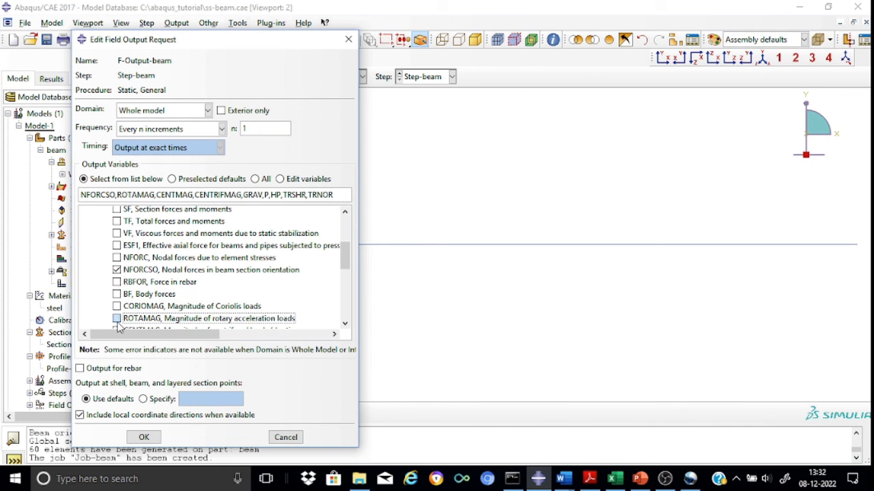
# Exclude CENTMAG, CENTRIFMAG, GRAV, P, HP, TRSHR and TRNOR as well, and save the field output request.
pyautogui.moveTo(347, 258); pyautogui.dragTo(347, 282)
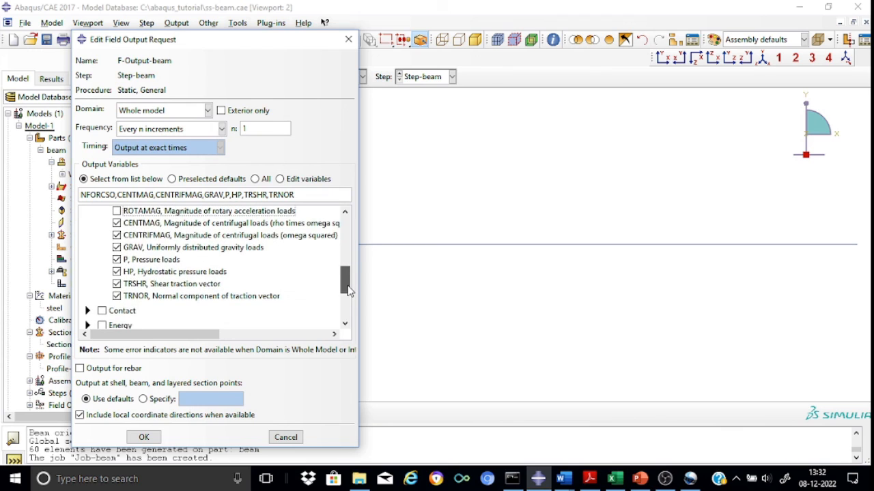
pyautogui.click(117, 223)
pyautogui.click(117, 235)
pyautogui.click(116, 247)
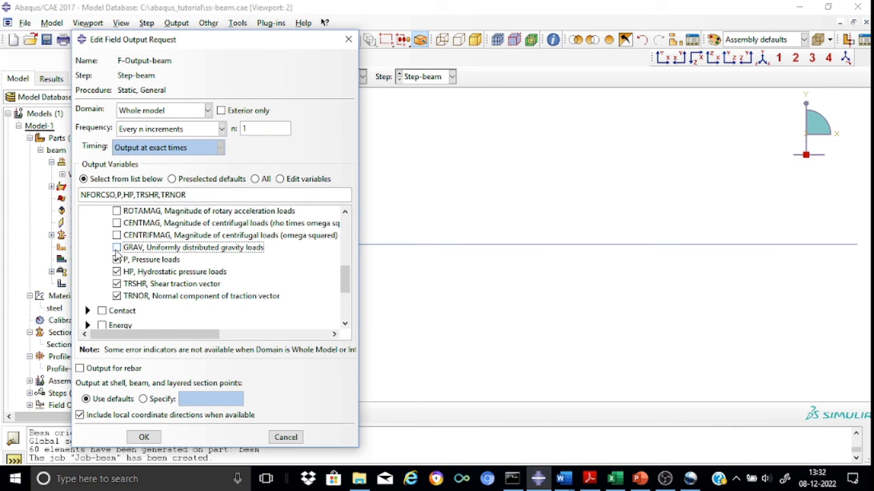
pyautogui.click(116, 260)
pyautogui.click(117, 271)
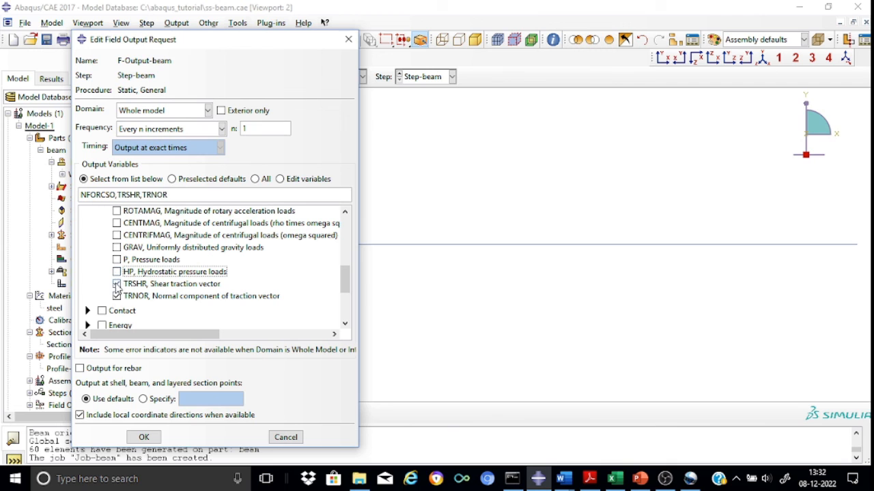
pyautogui.click(117, 284)
pyautogui.click(117, 297)
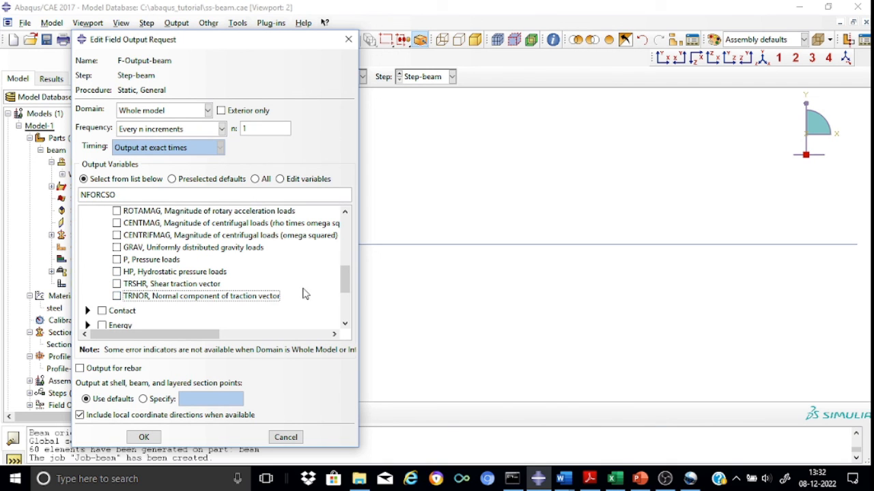
pyautogui.moveTo(343, 290); pyautogui.dragTo(344, 262)
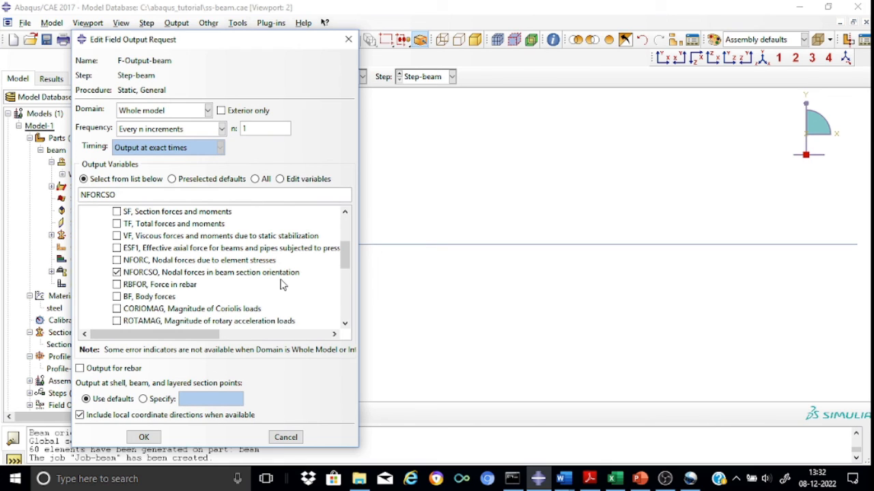
pyautogui.click(144, 440)
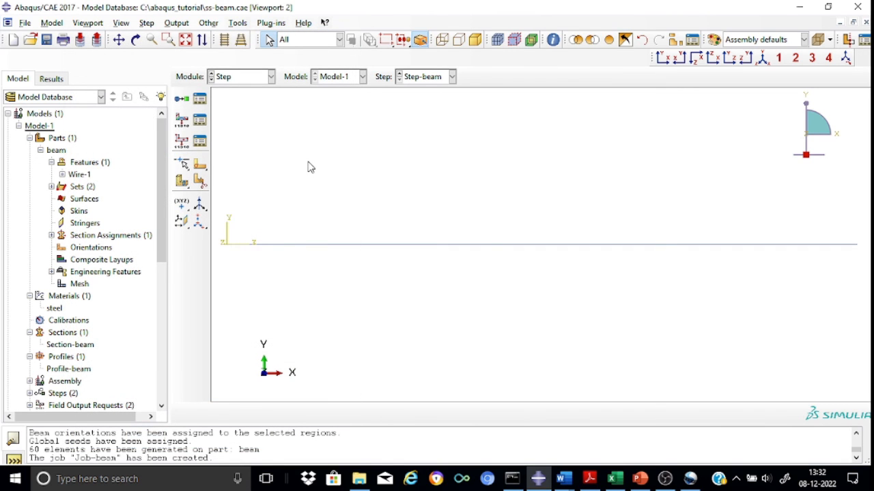
# Switch to the Job module and open the manager that lists Job-beam.
pyautogui.click(271, 77)
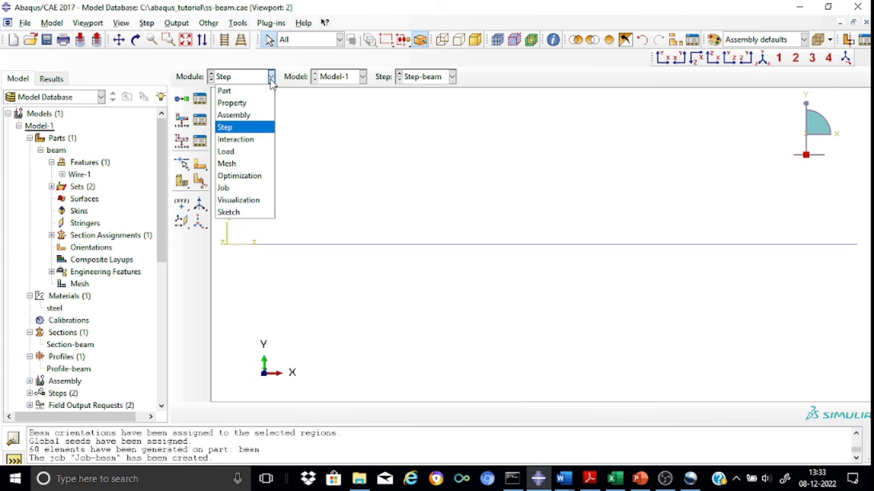
pyautogui.click(263, 188)
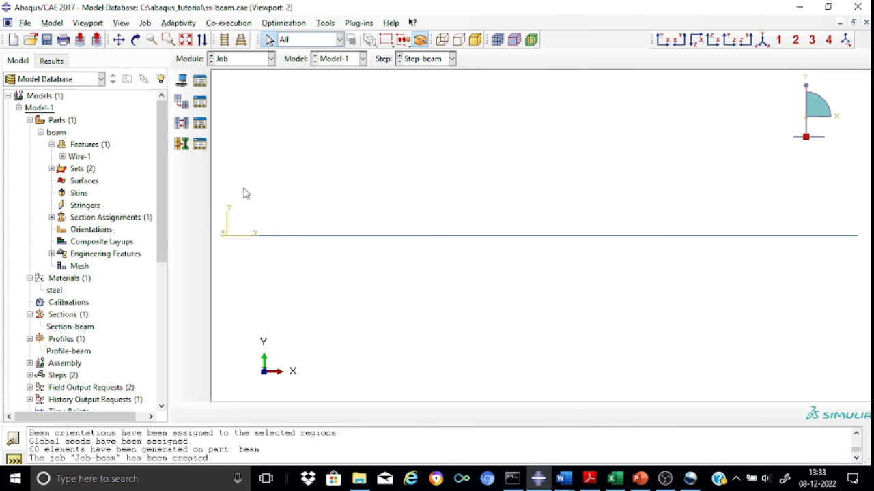
pyautogui.click(201, 80)
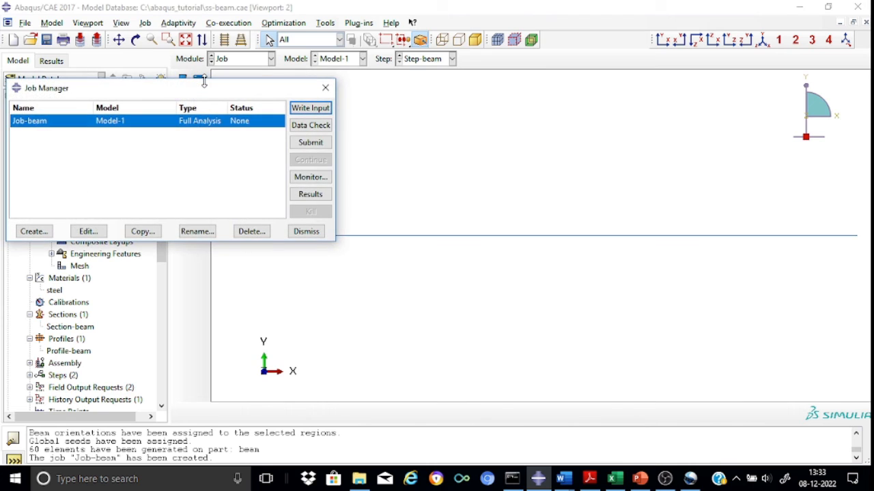